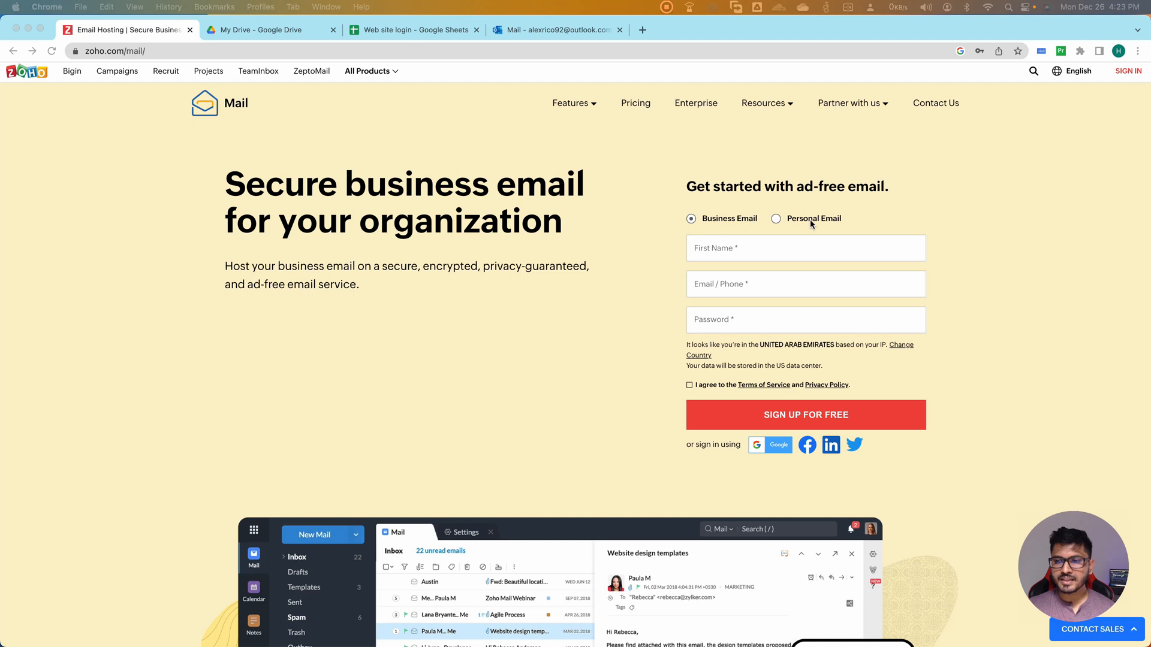
Choose the business email sign-up and enter the account holder's first name
click(776, 221)
click(769, 250)
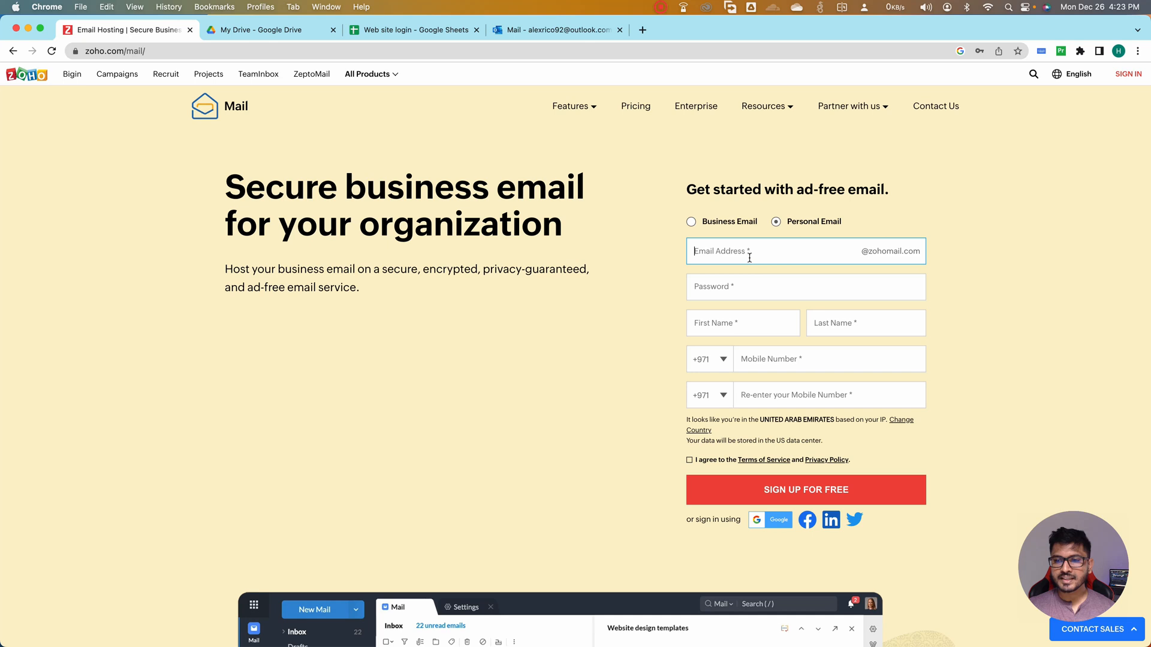
click(691, 221)
click(728, 252)
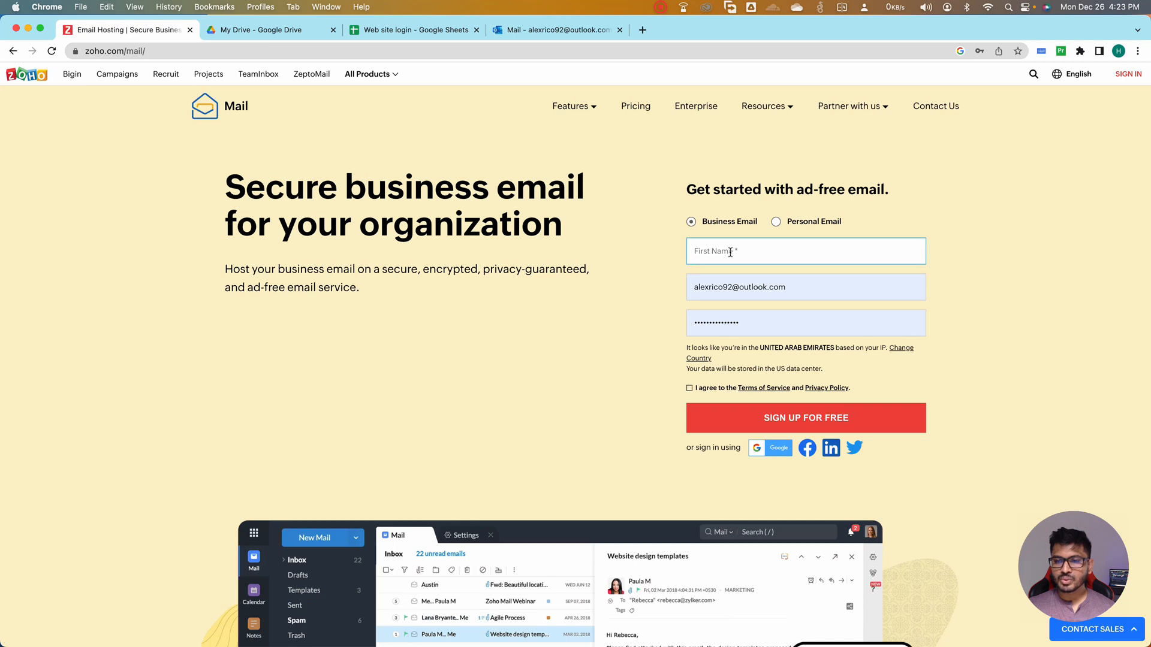
text(Hasarinda)
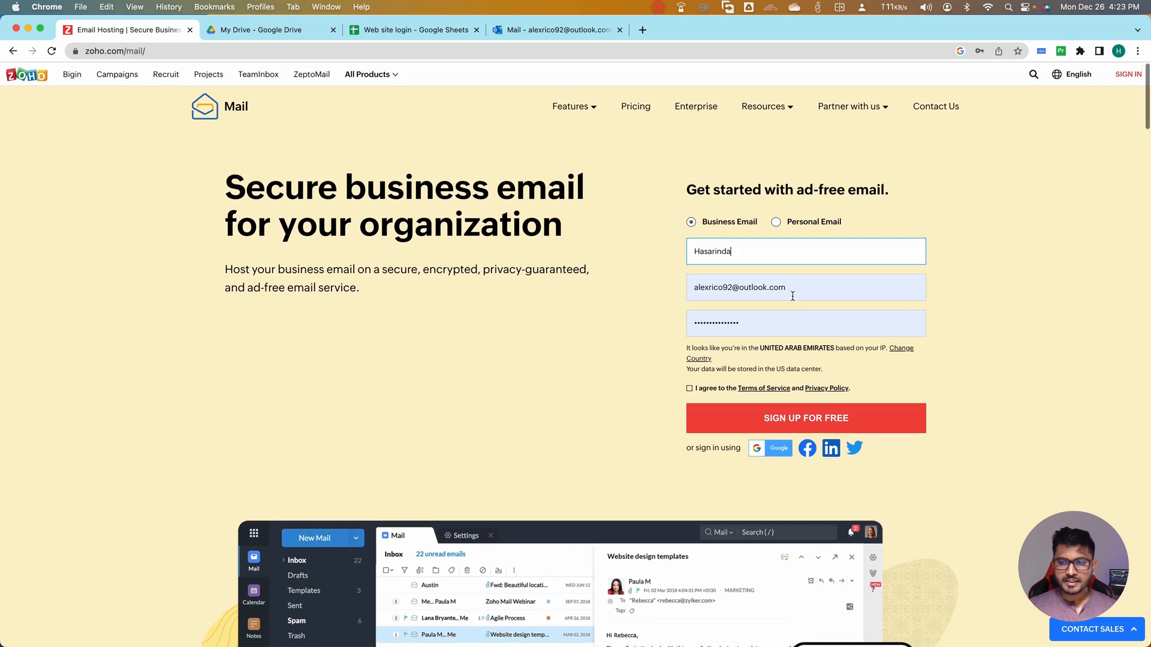
Replace the prefilled address in the sign-up form with the desired account e-mail
click(787, 289)
drag(788, 289, 675, 287)
key(super+v)
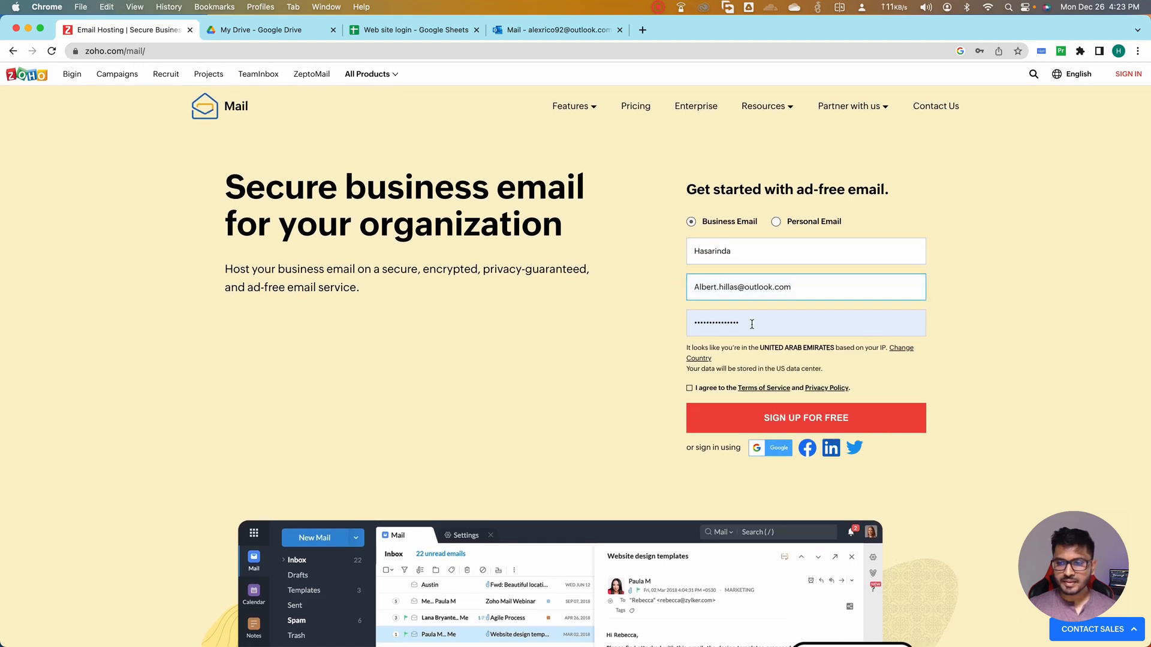
Fill in a saved account password and submit the free sign-up with the terms accepted
click(748, 327)
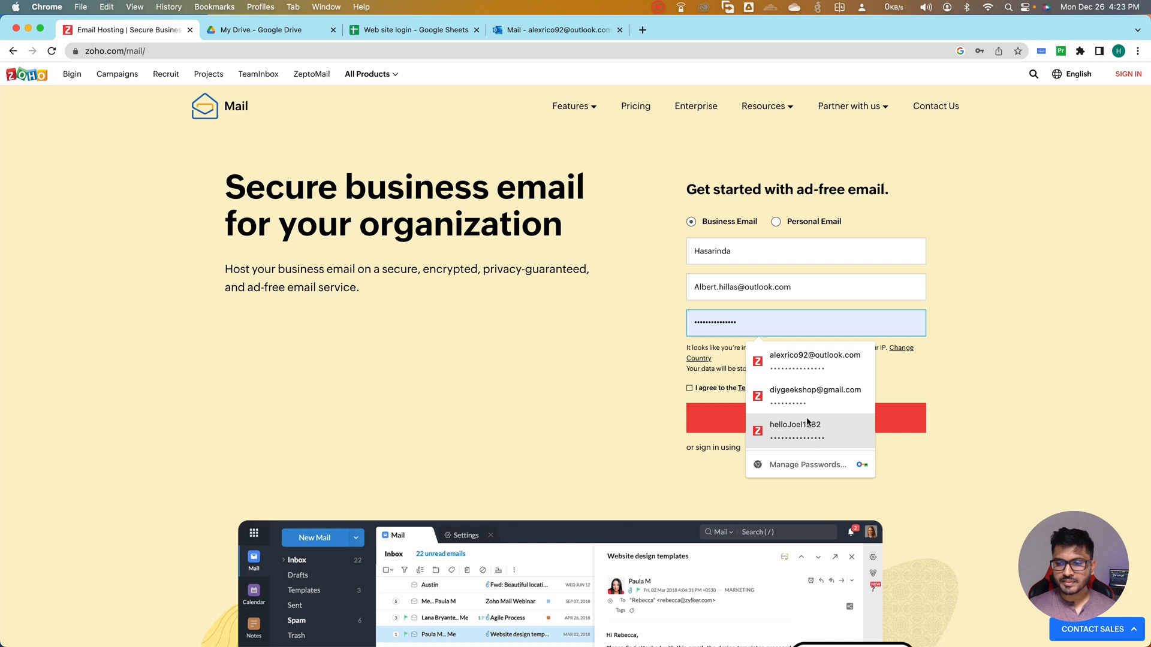
click(806, 423)
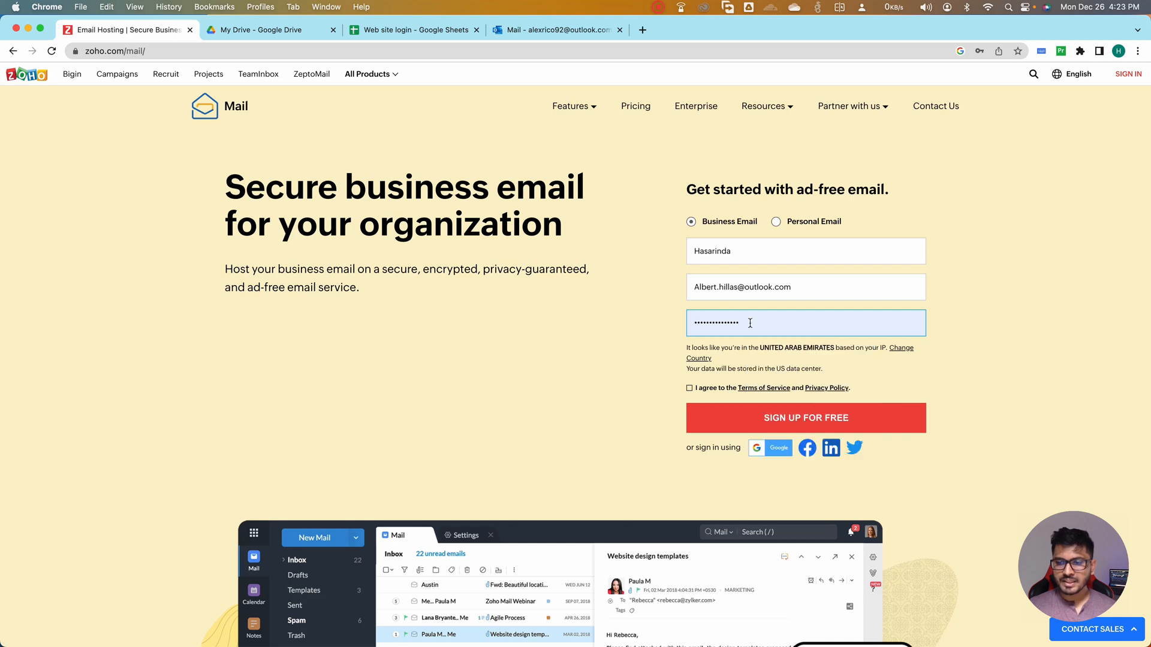
click(690, 389)
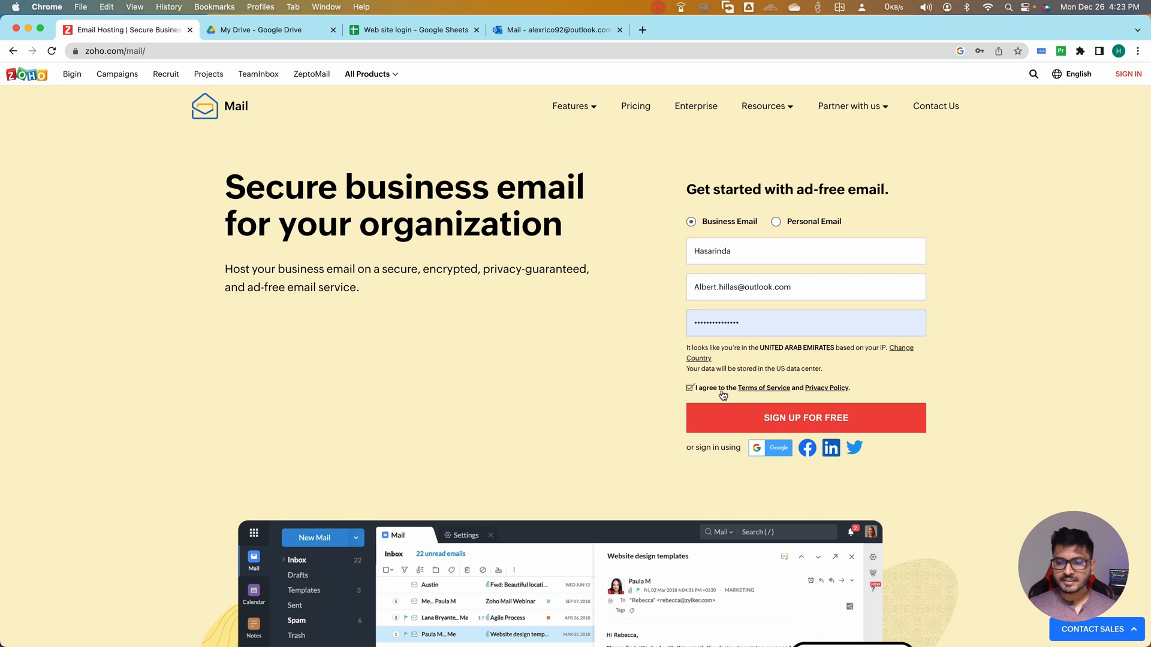
click(786, 419)
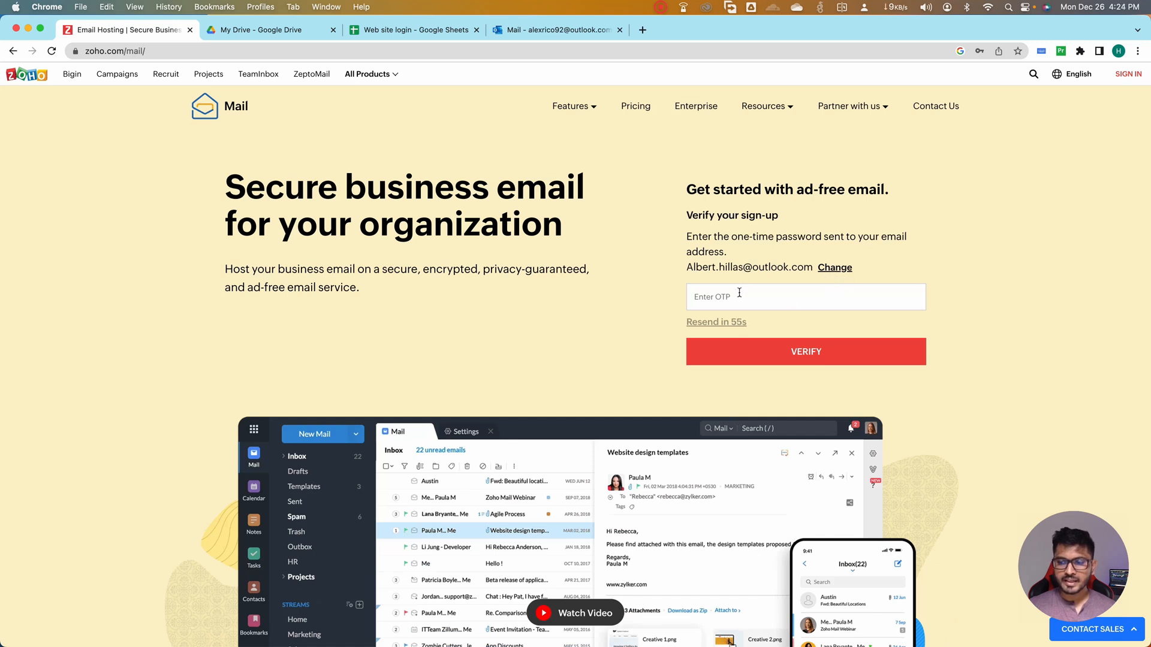
Switch to the Outlook inbox and copy the one-time password from the newest Zoho Verification Code e-mail
click(557, 30)
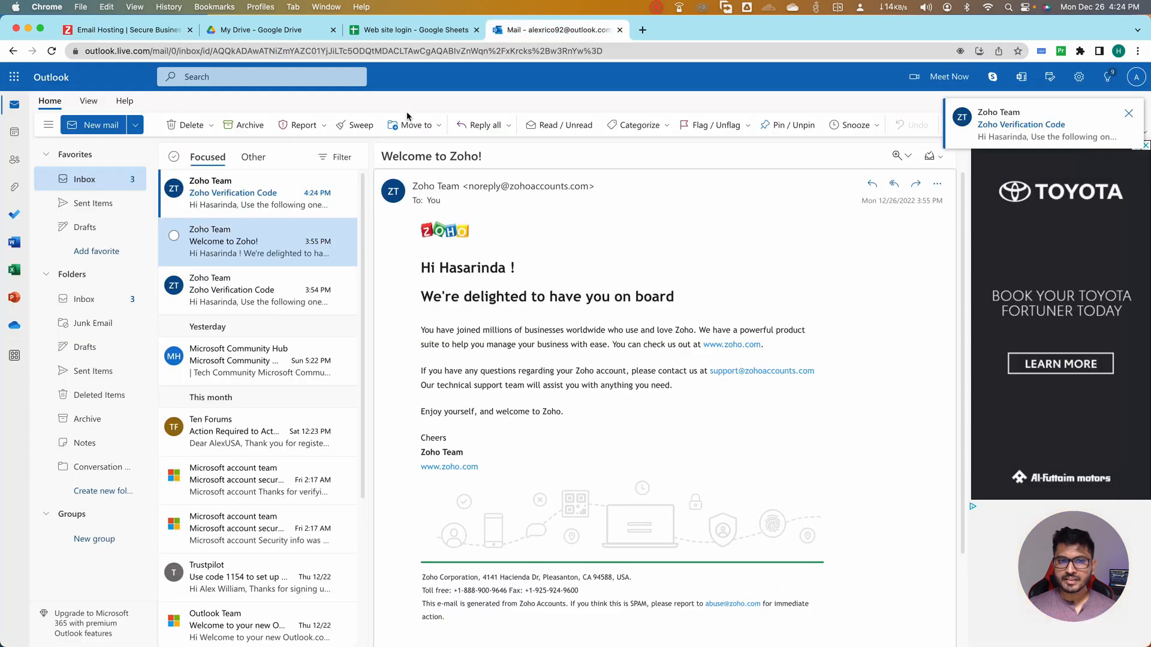
click(258, 201)
drag(478, 347, 417, 342)
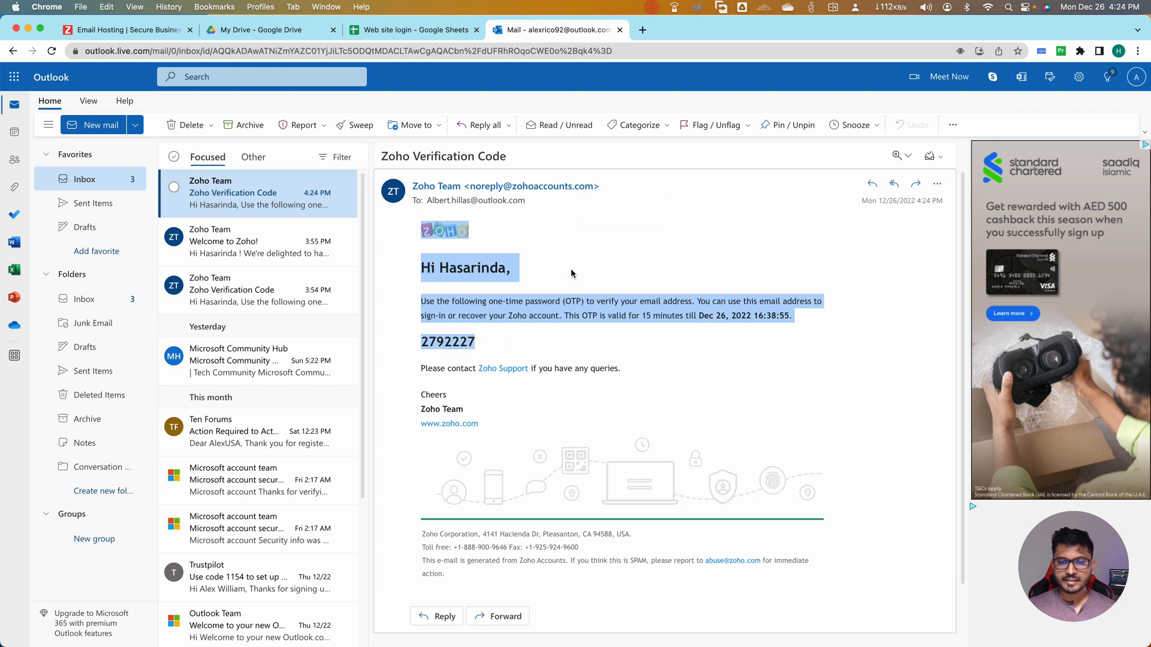
Return to the Zoho sign-up page, paste the one-time password and verify the sign-up
key(ctrl+Tab)
click(749, 296)
key(super+v)
click(781, 353)
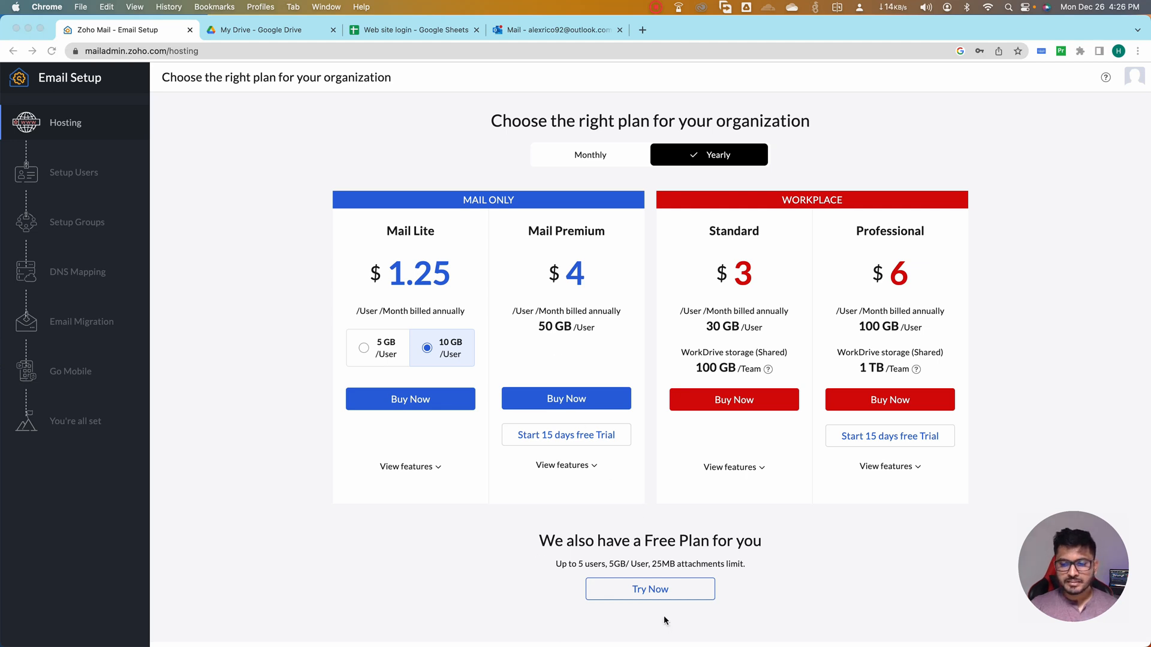
click(648, 592)
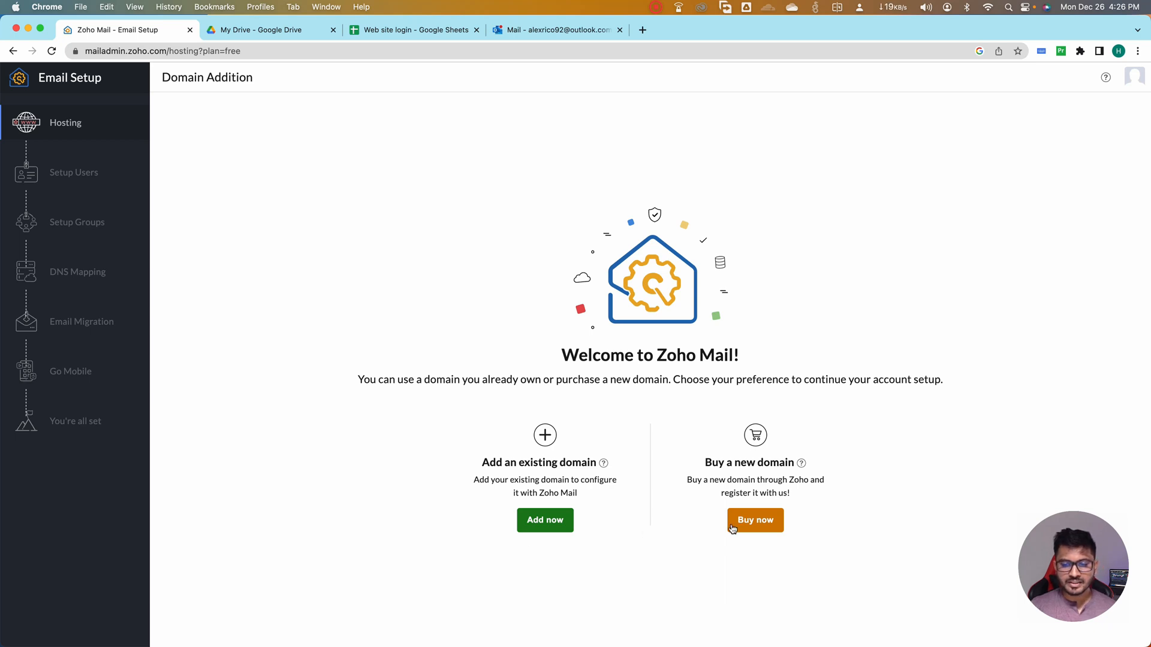
click(538, 521)
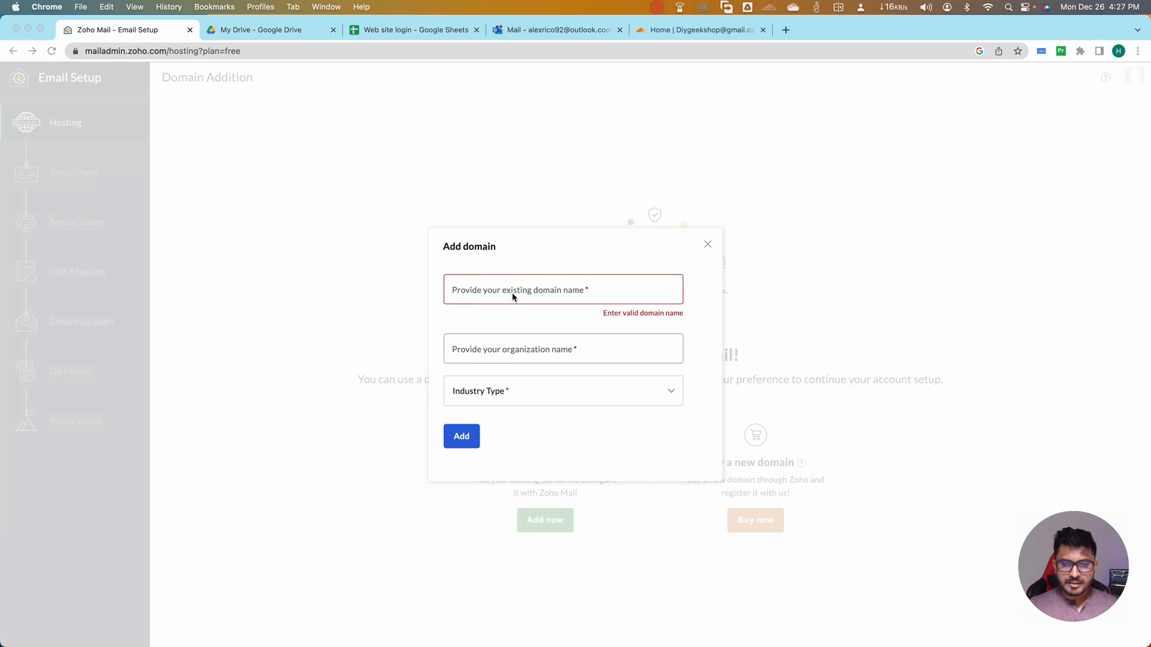
click(513, 295)
text(evoxpert.com)
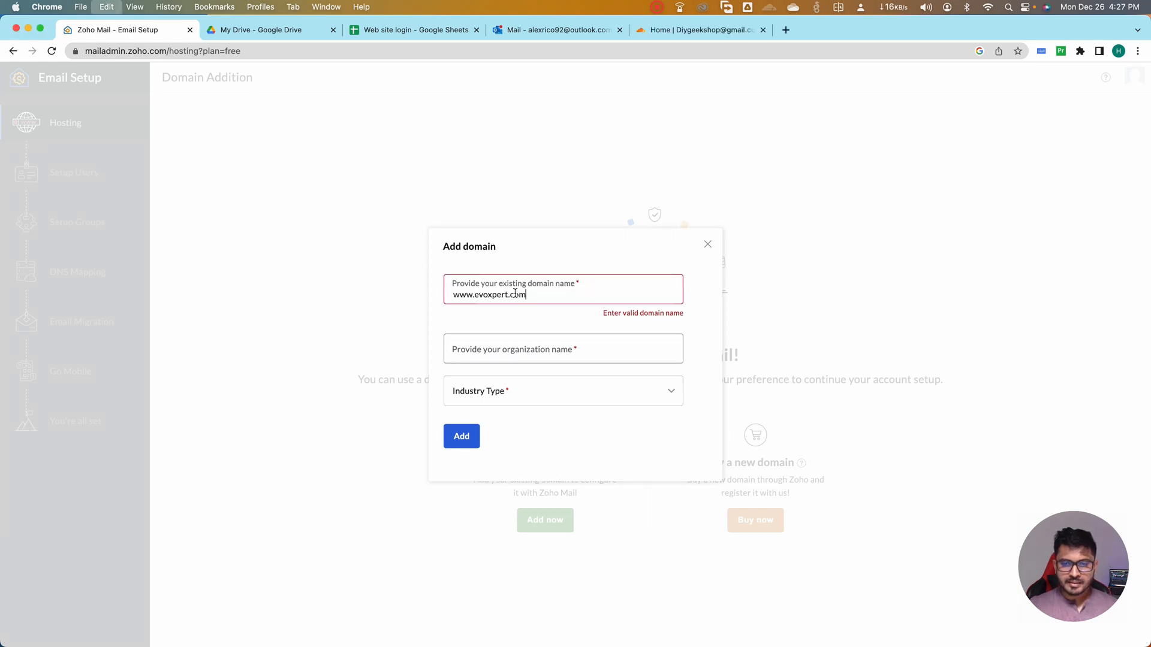
Set the organization name for the domain to evoxpert.com
click(500, 348)
text(Ecoomce)
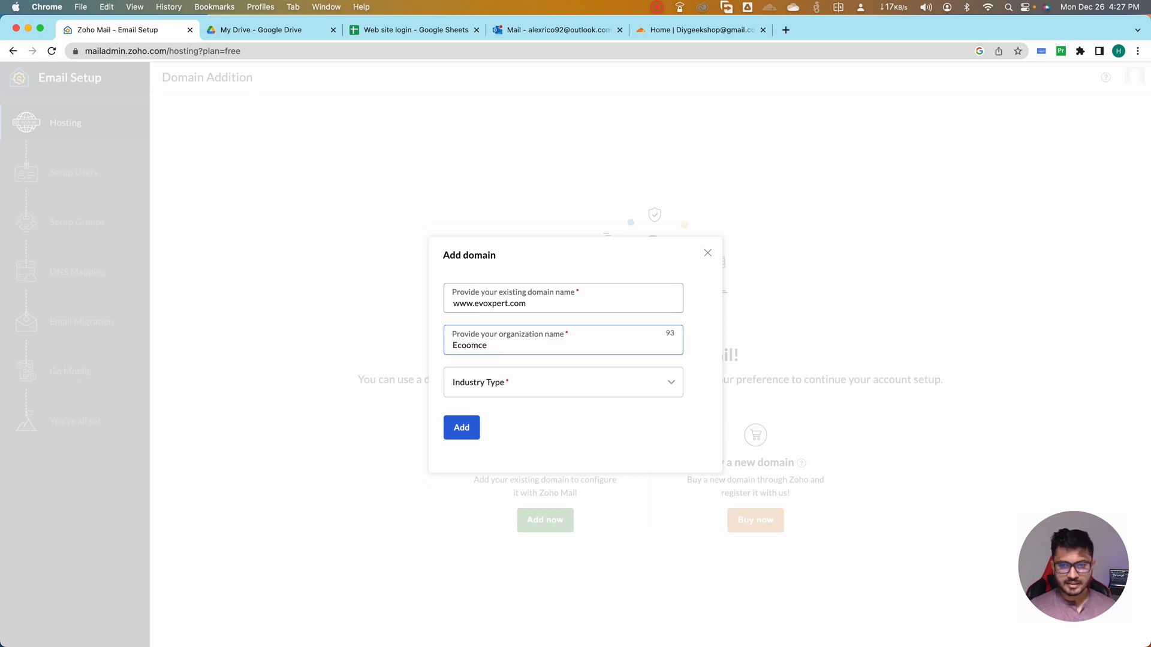
key(BackSpace)
key(BackSpace)
key(BackSpace)
key(BackSpace)
key(BackSpace)
text(evoxpert.com)
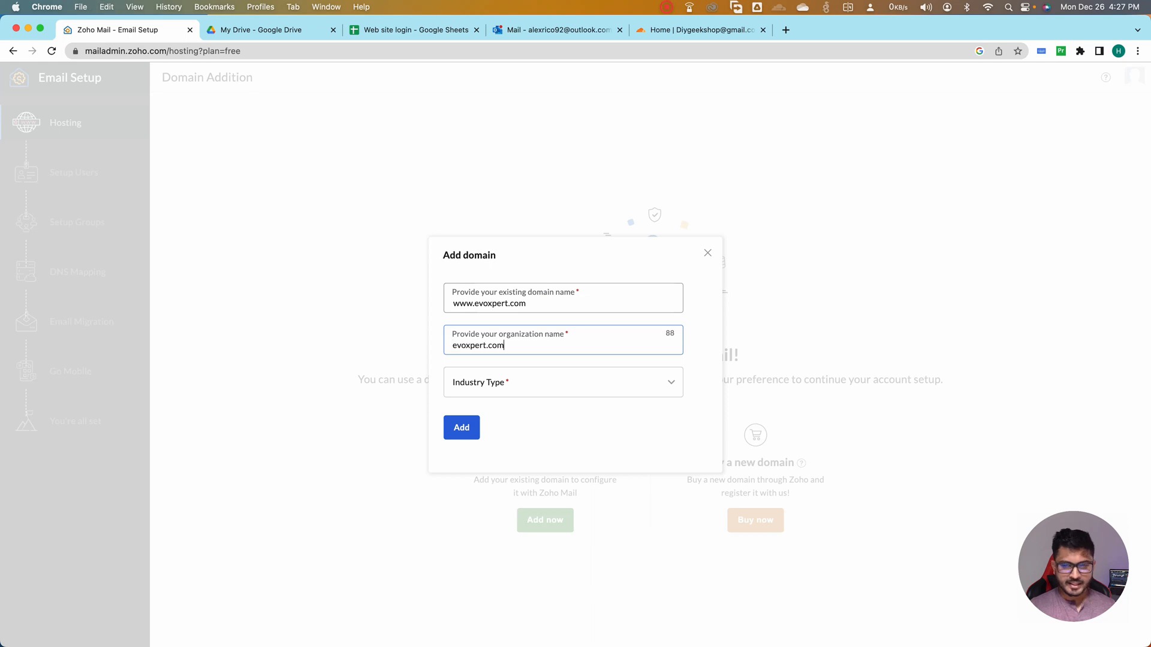
Set the industry type to IT Hardware & IT Related Services and add the domain
click(537, 382)
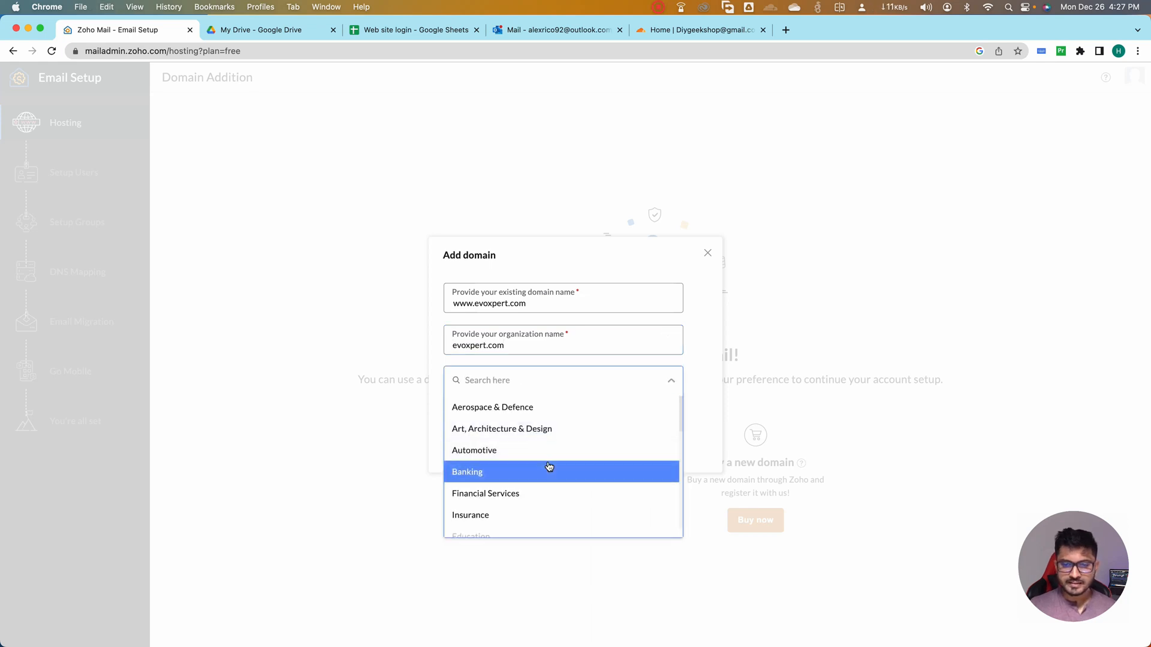
scroll(551, 484, down, 1)
scroll(551, 486, down, 5)
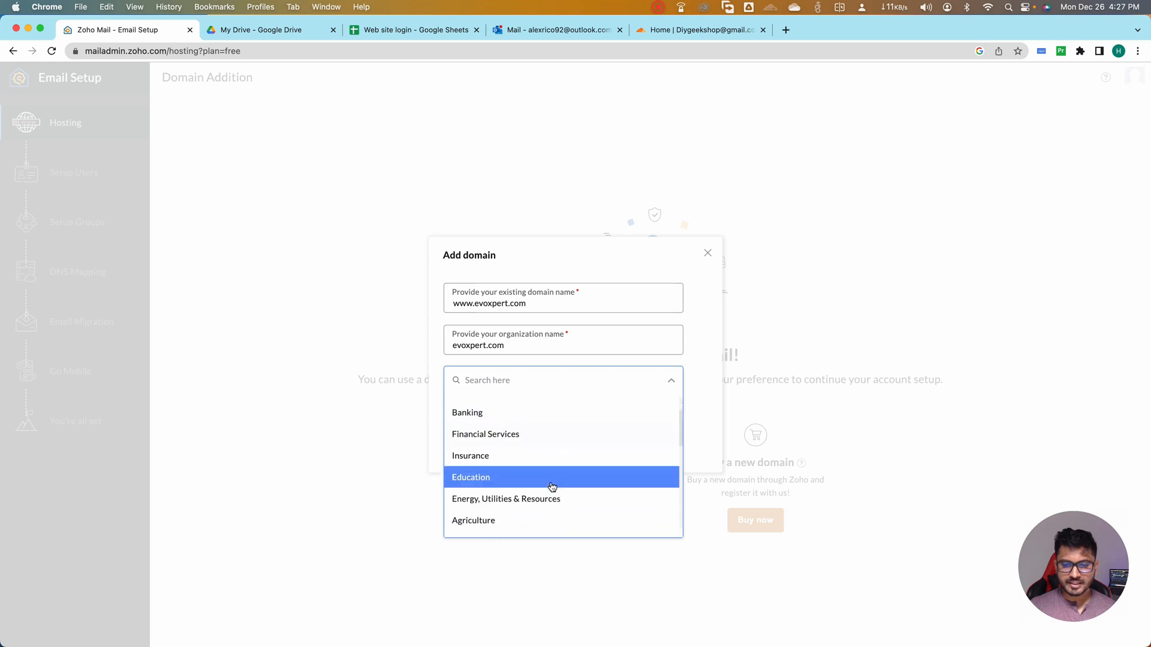
scroll(551, 491, down, 4)
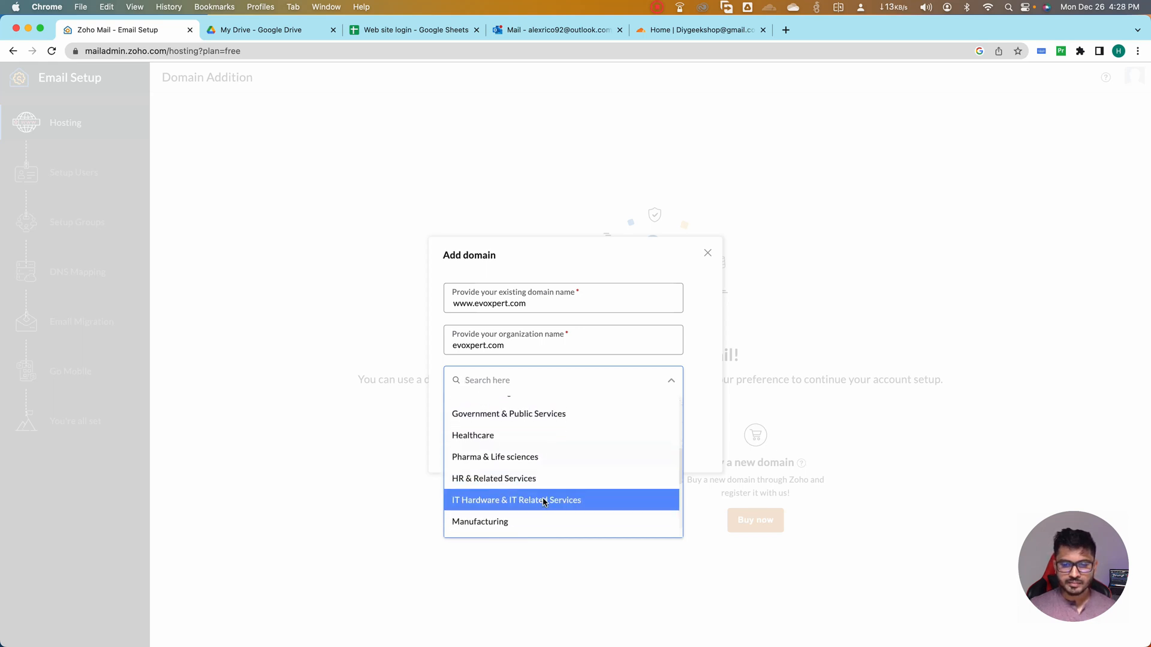
click(550, 504)
click(453, 432)
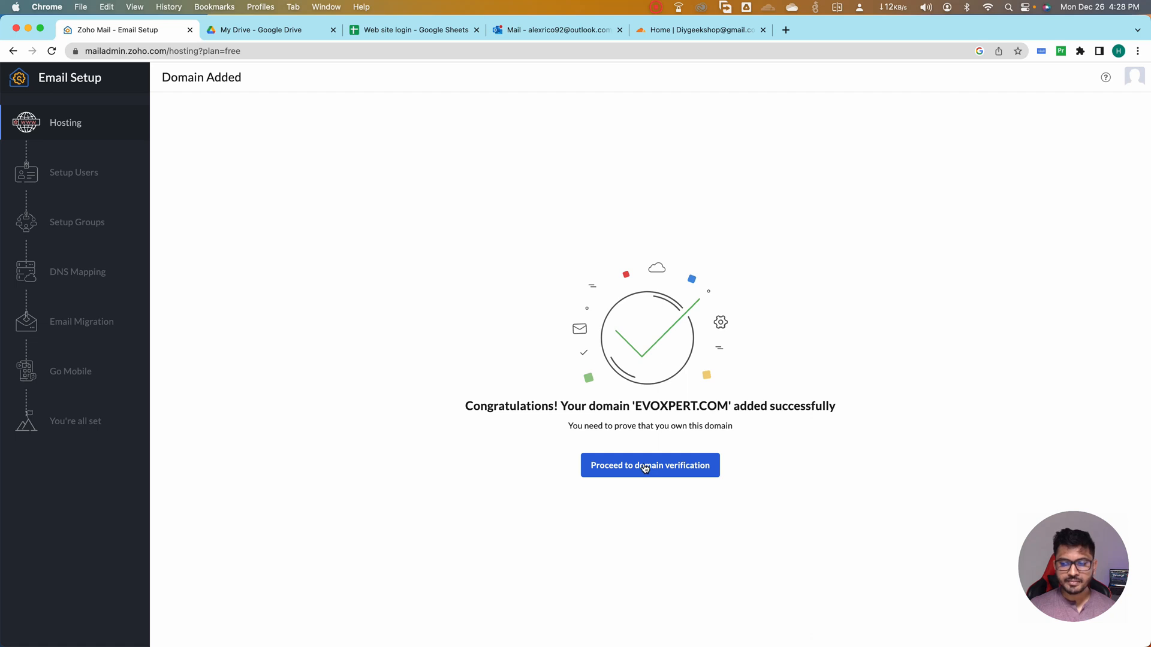
Proceed to domain verification and copy the TXT verification value
click(605, 467)
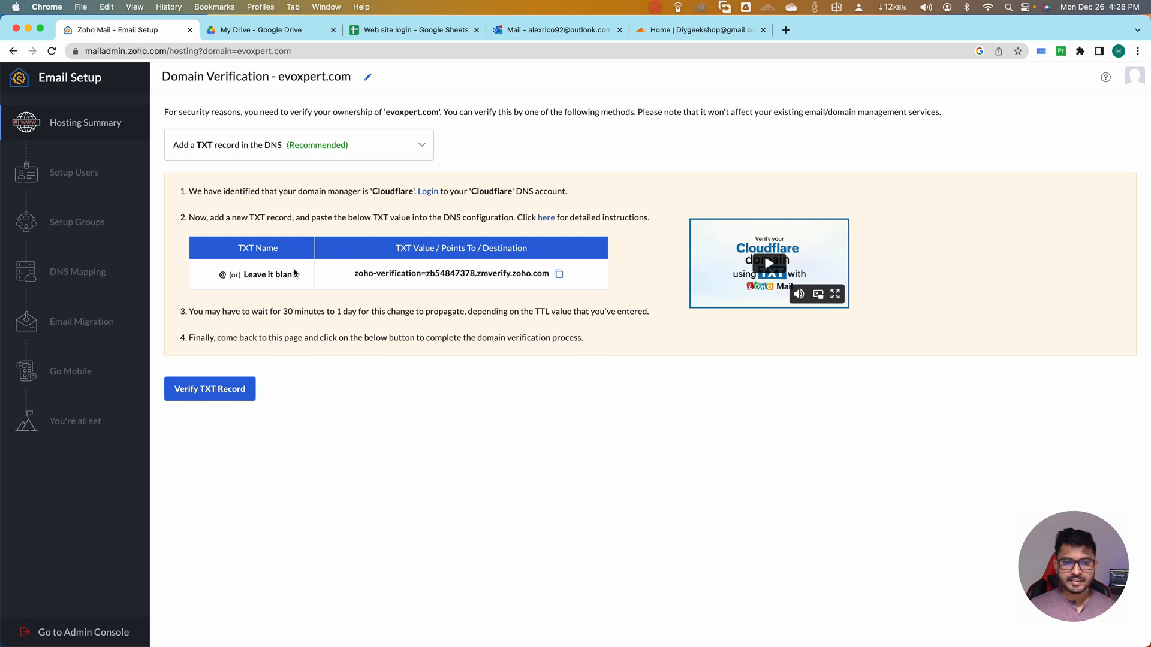
click(553, 275)
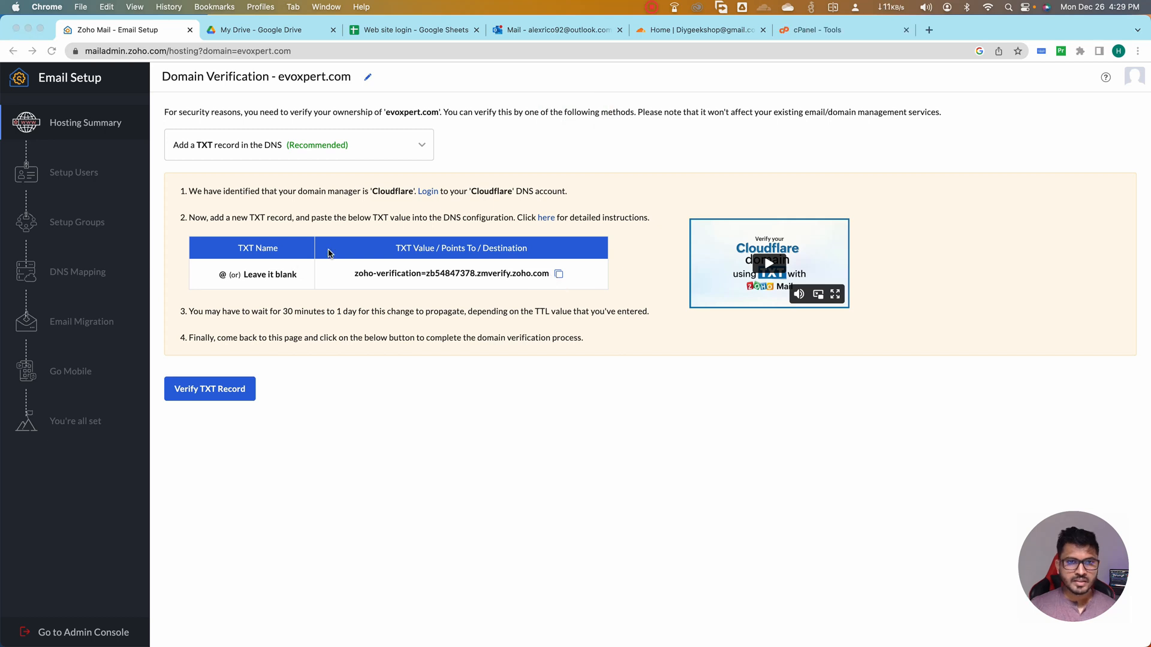
Switch to Cloudflare and open the DNS records of the evoxpert.com site
click(684, 30)
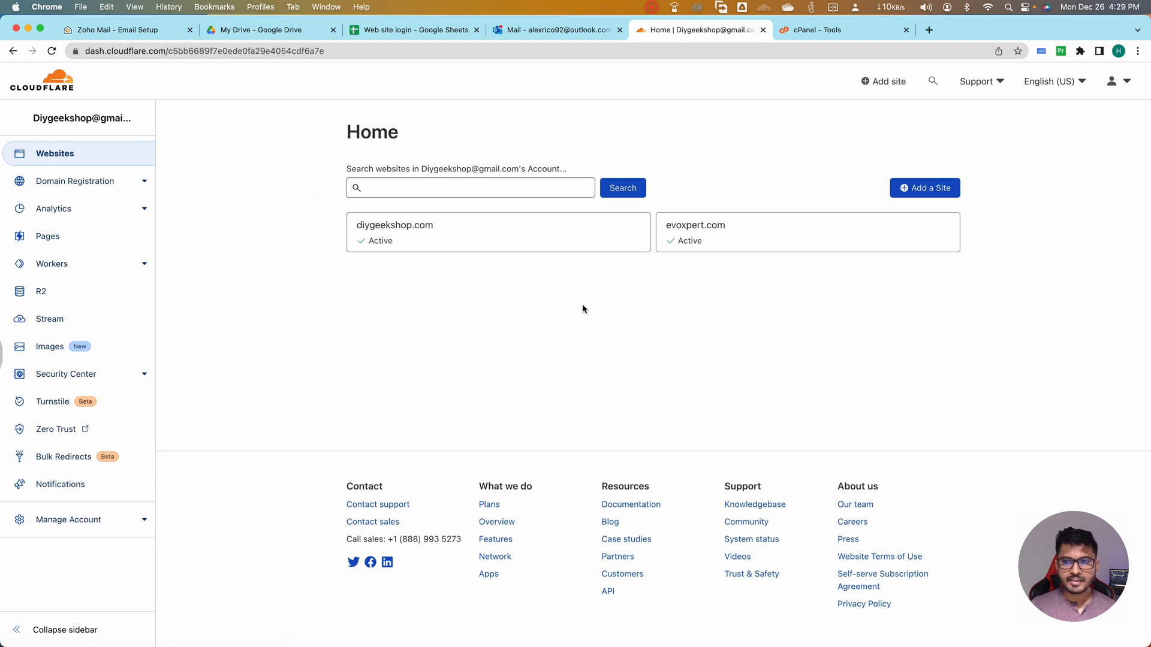
click(739, 236)
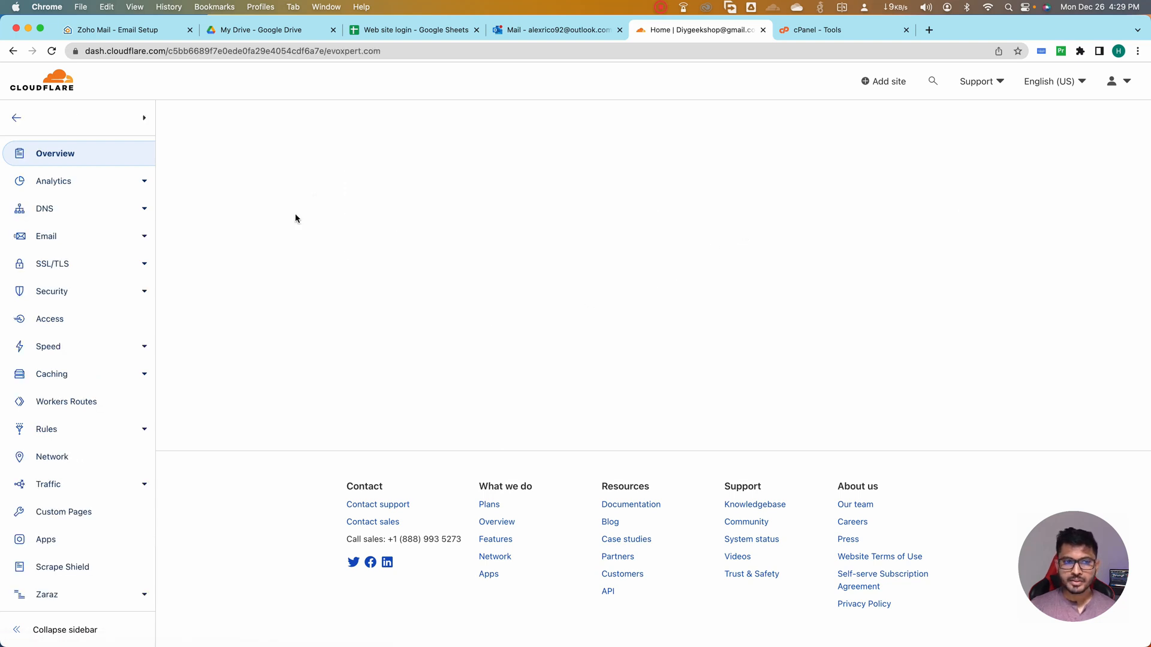
click(141, 209)
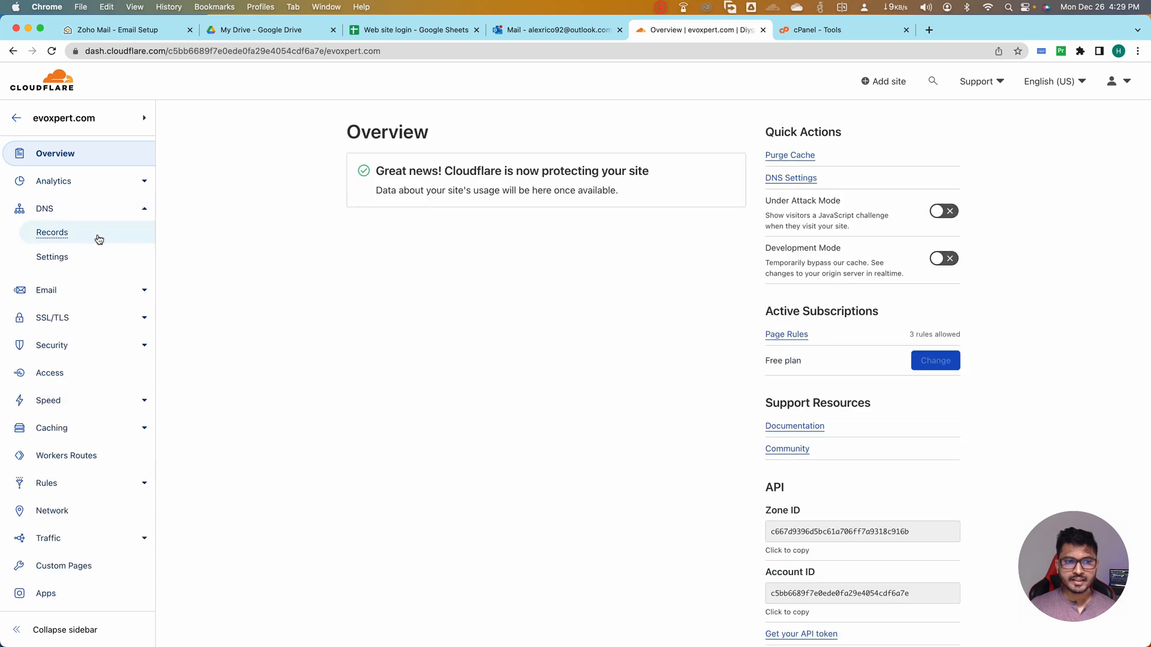
click(84, 234)
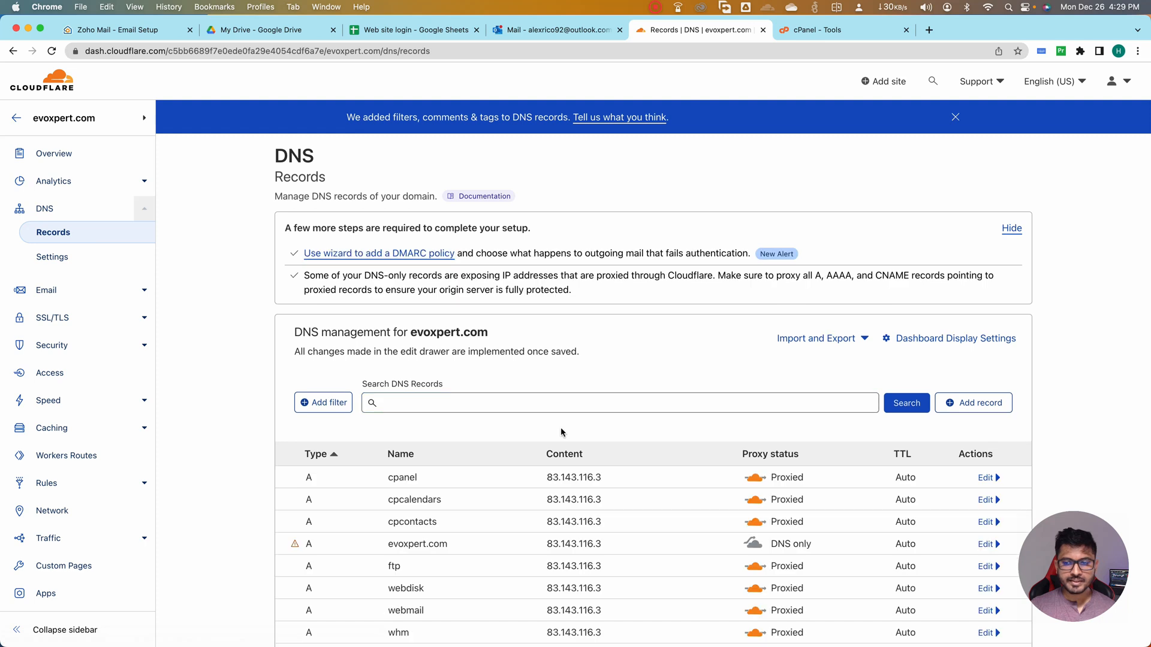
scroll(539, 423, down, 5)
scroll(565, 426, up, 3)
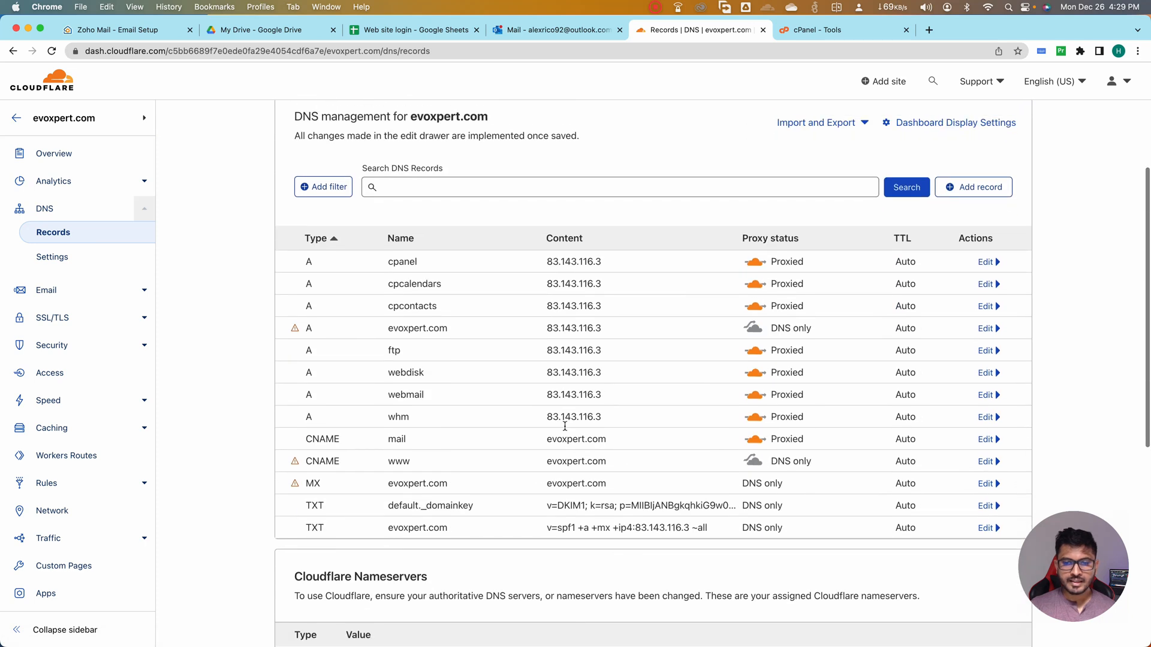
Start a new DNS record of type TXT for evoxpert.com with @ as its name
click(959, 235)
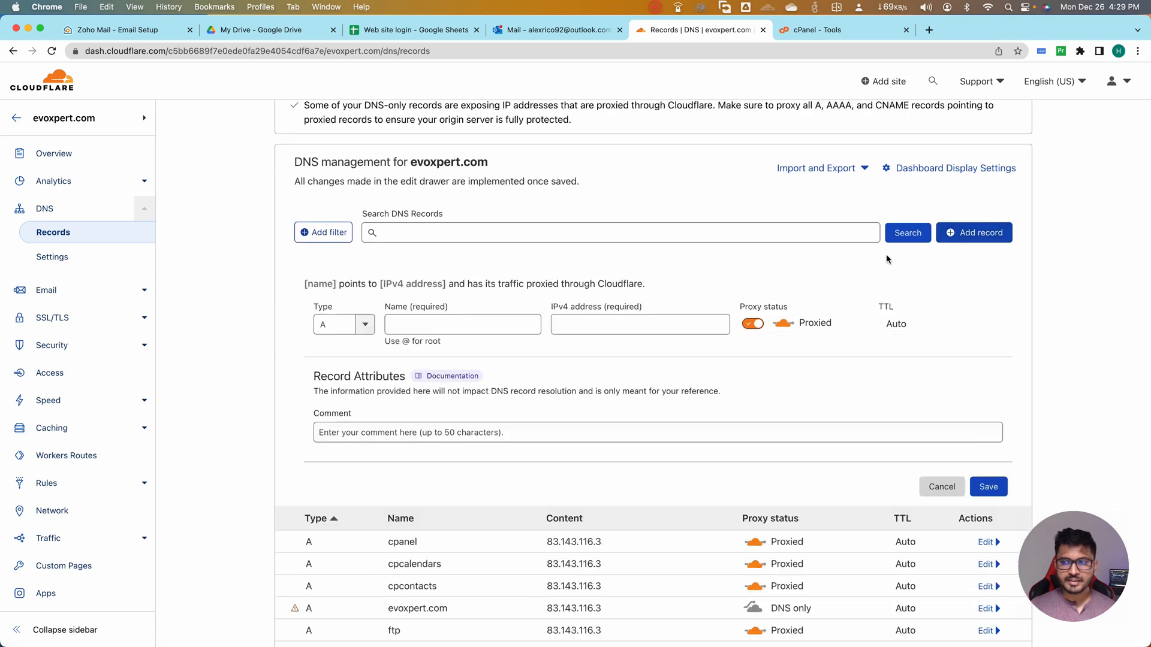
click(367, 327)
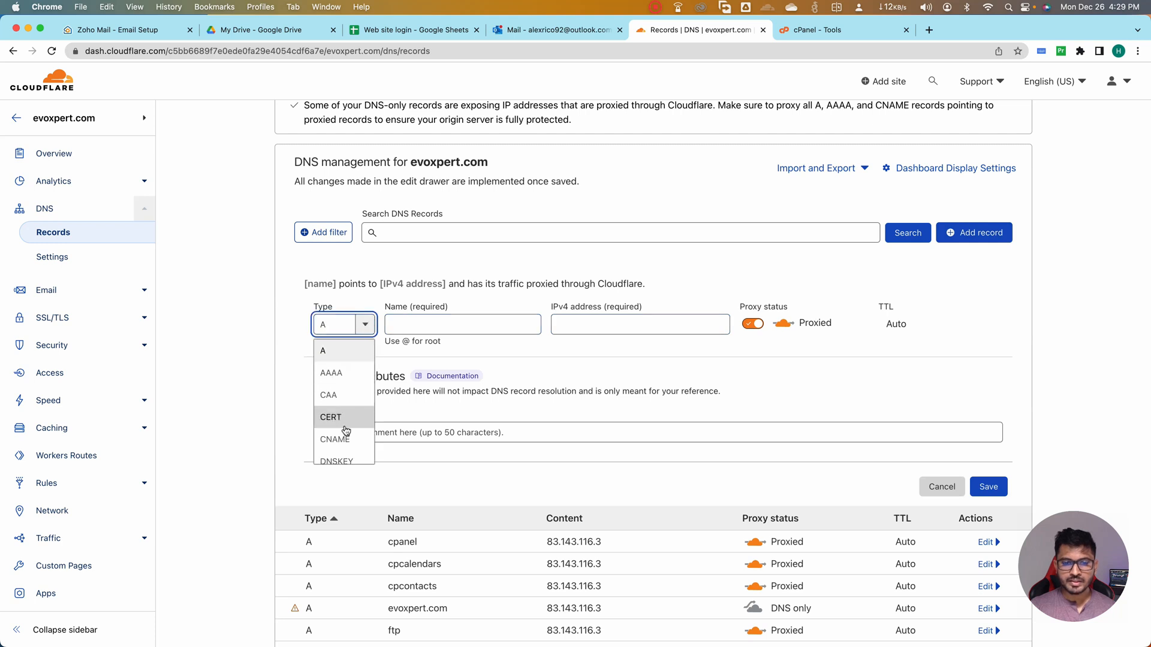
scroll(359, 389, down, 2)
scroll(345, 417, down, 3)
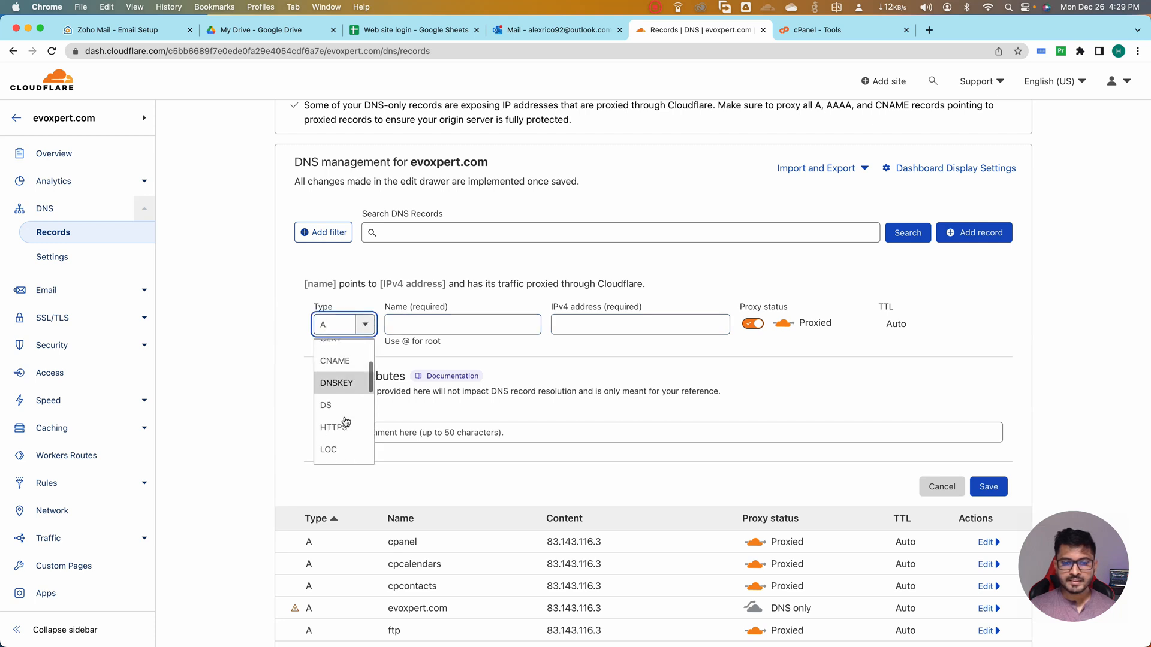
scroll(345, 422, down, 4)
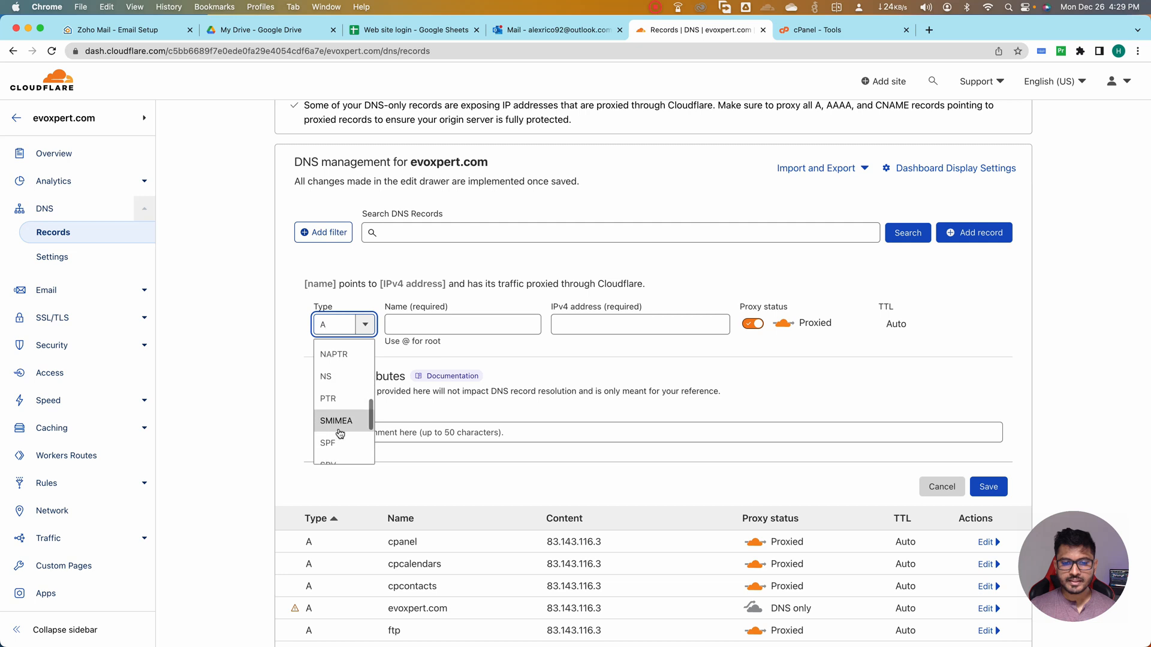
scroll(340, 433, down, 1)
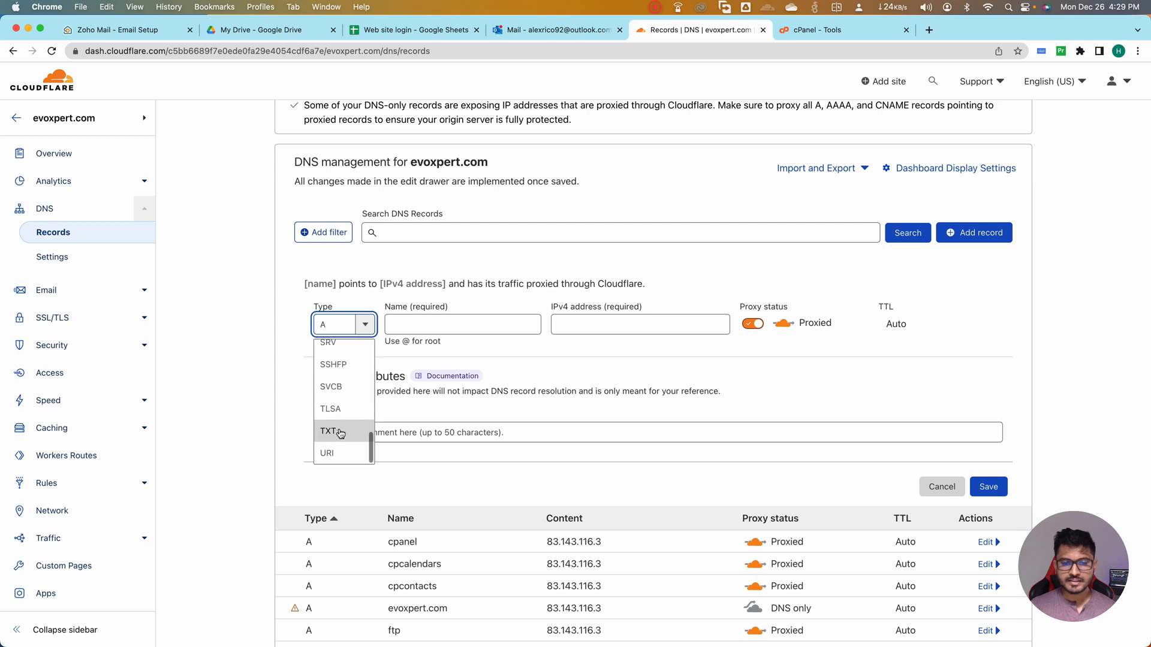
click(340, 432)
click(429, 327)
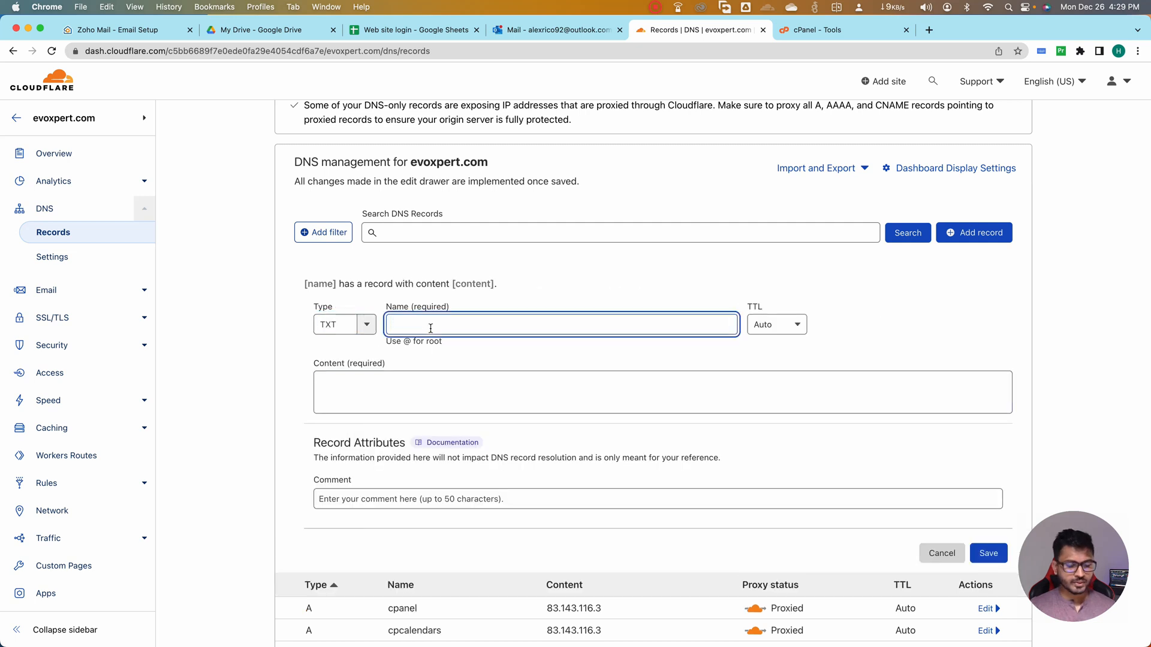
text(@)
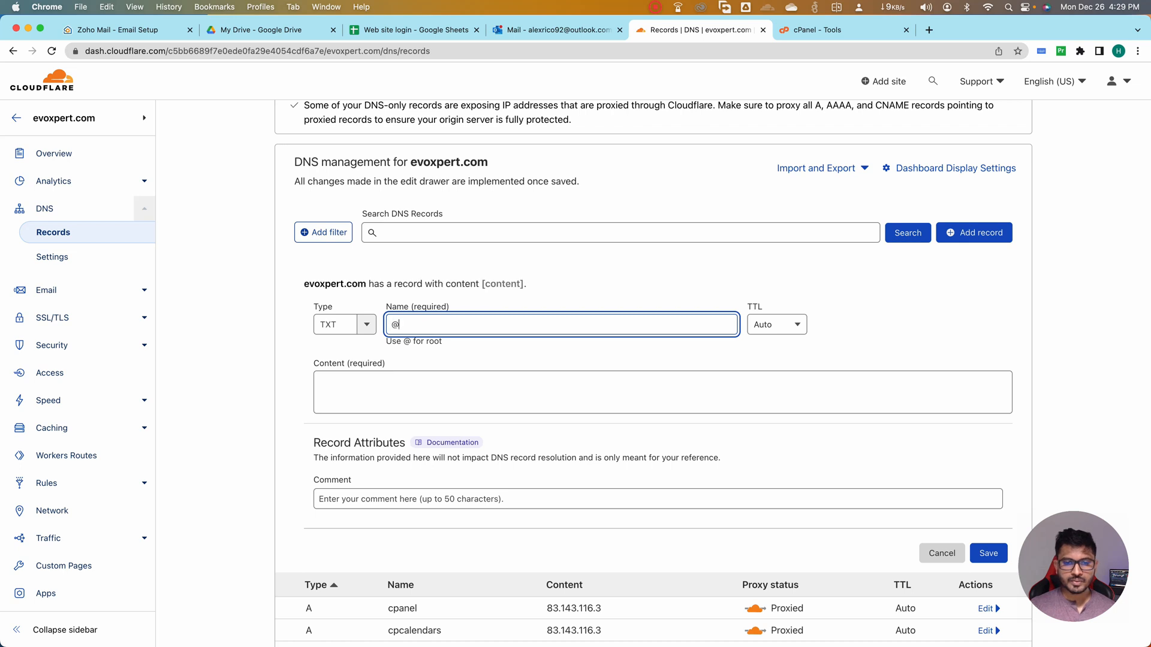
Paste the copied Zoho verification value as the TXT record's content and save the record
click(396, 398)
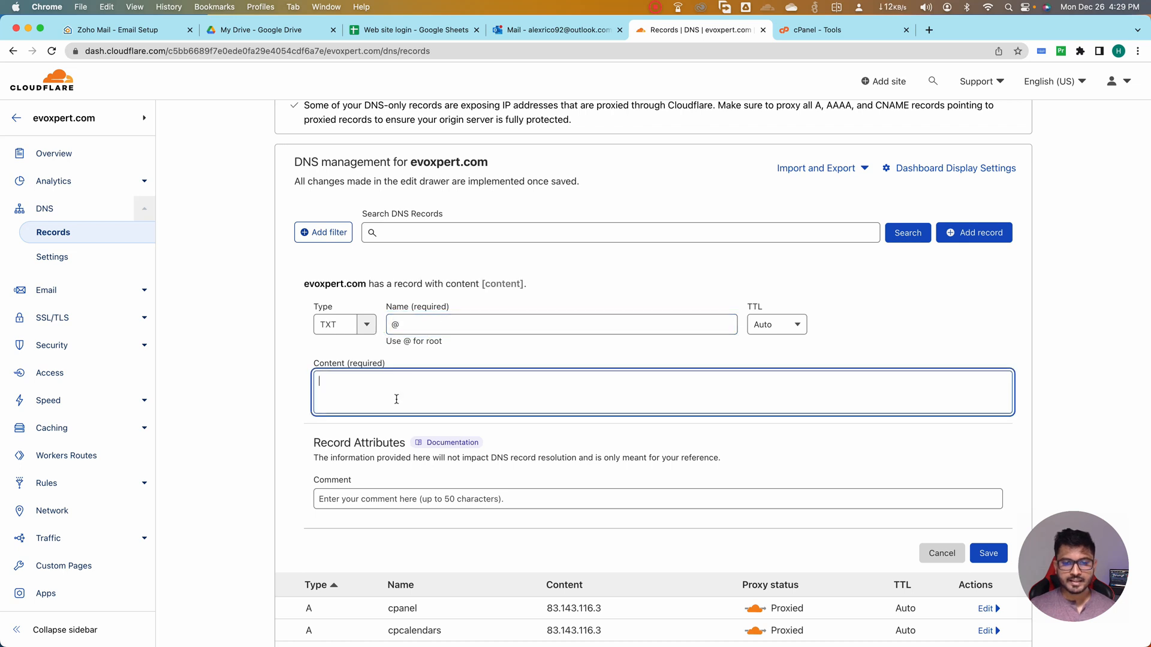
key(super+v)
drag(525, 386, 339, 388)
key(super+c)
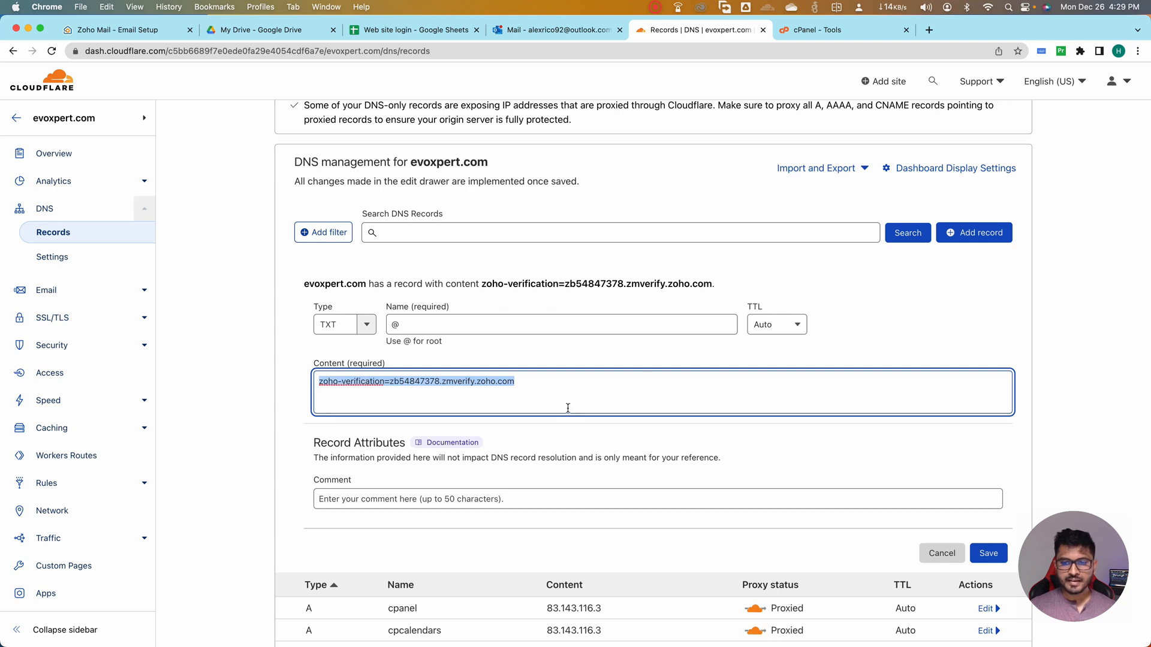
click(989, 554)
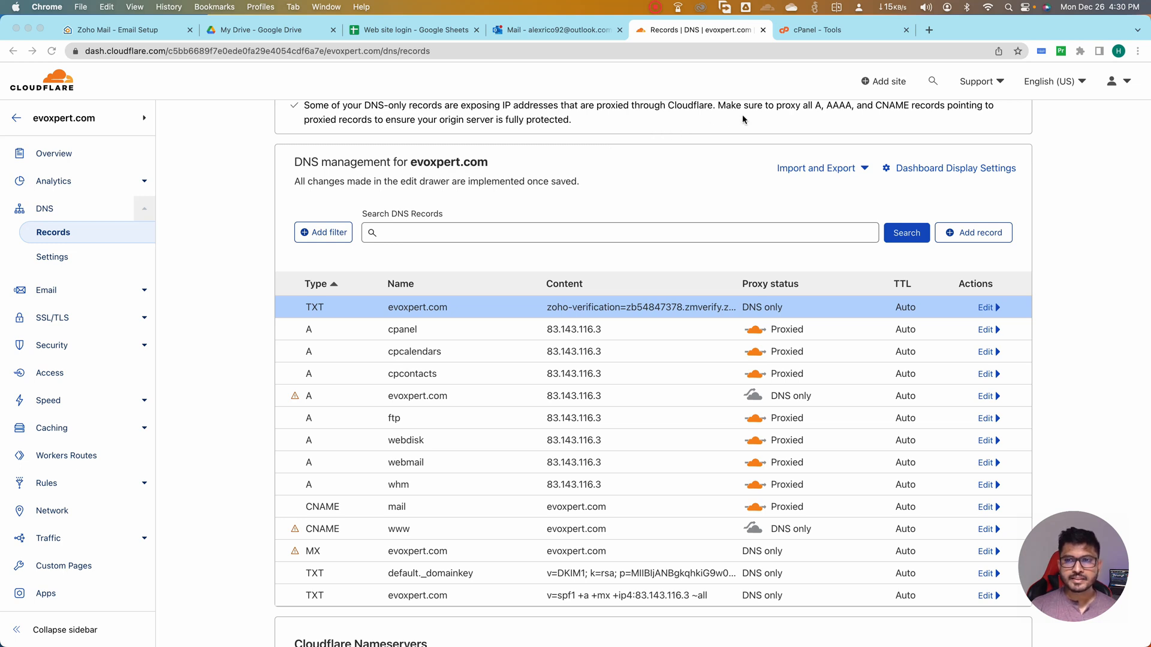
Switch to cPanel and open the zone records of evoxpert.com in the Zone Editor
click(819, 33)
scroll(618, 342, down, 10)
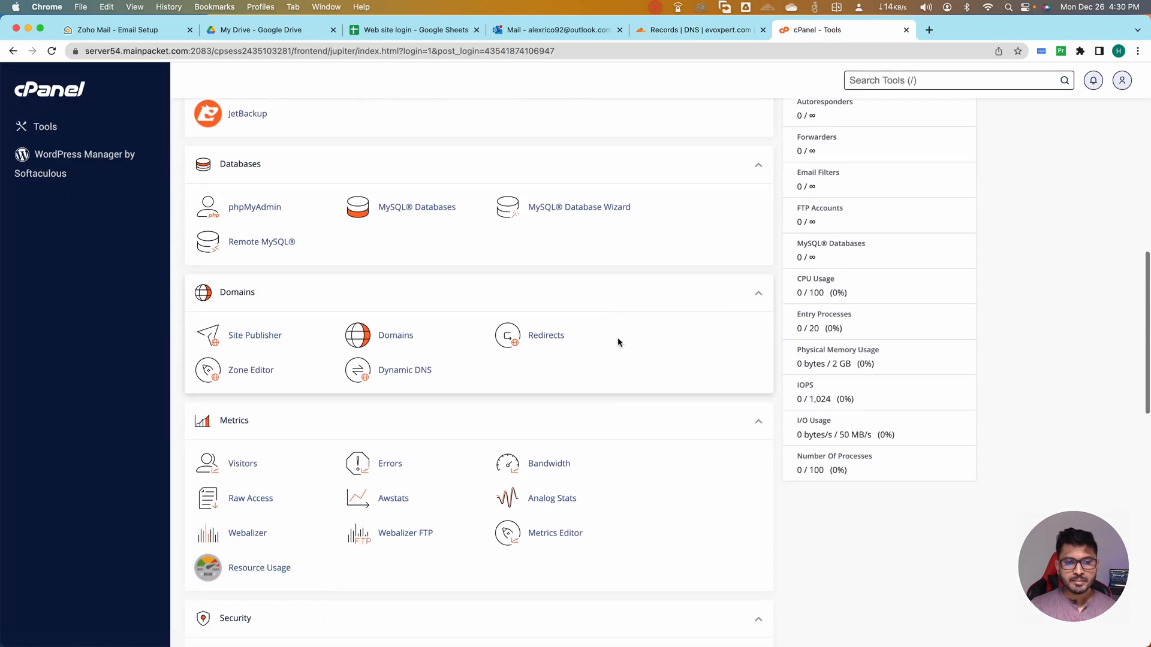
scroll(620, 343, down, 1)
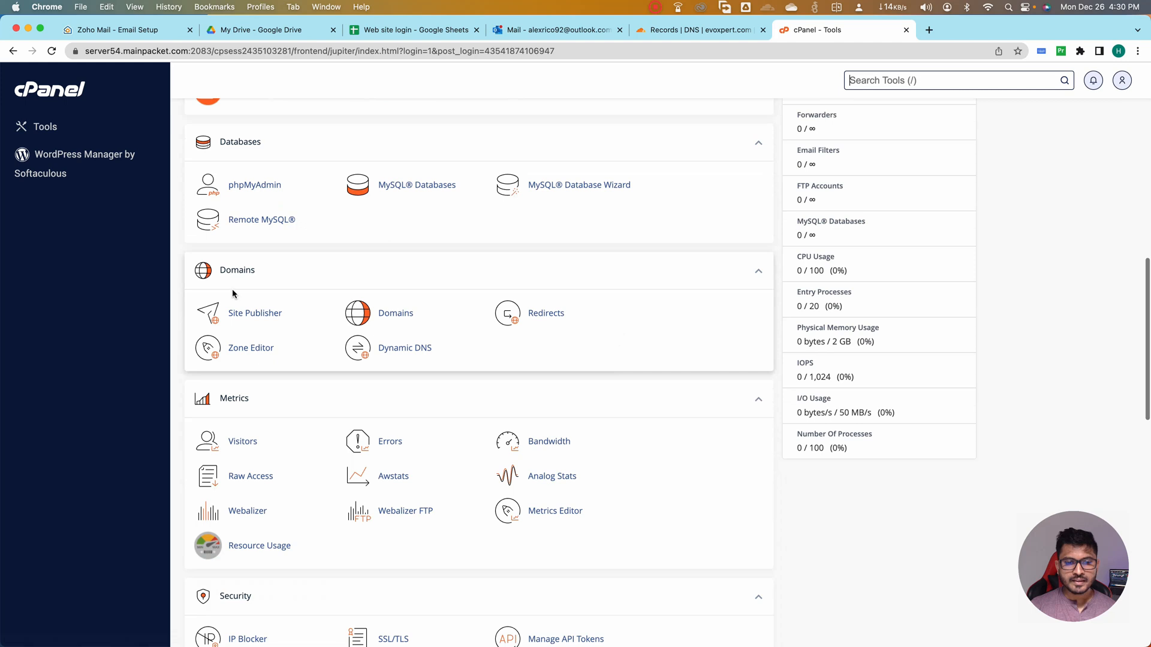
click(253, 353)
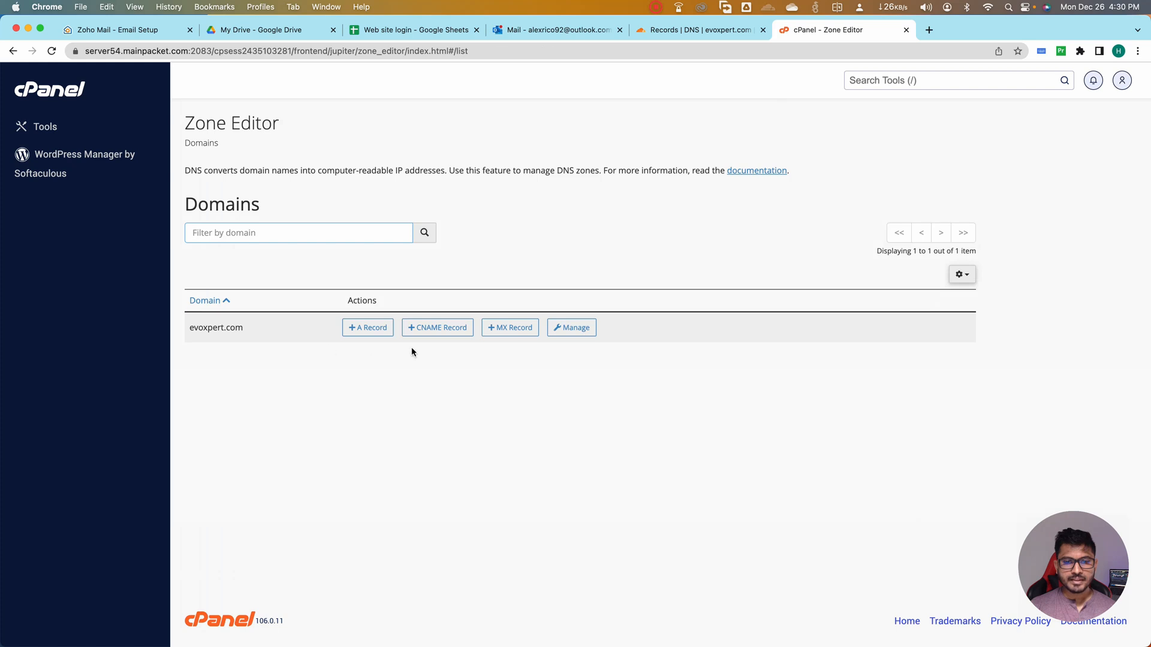
click(568, 329)
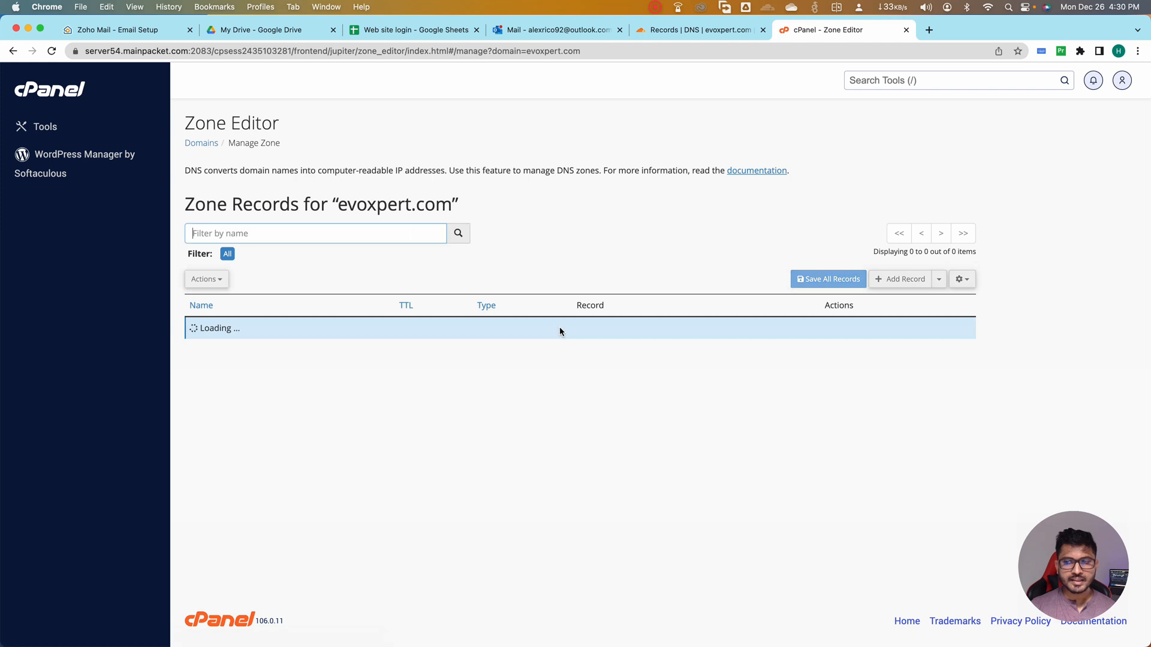
Start a new TXT record in the zone and paste the Zoho verification value as its text
click(941, 280)
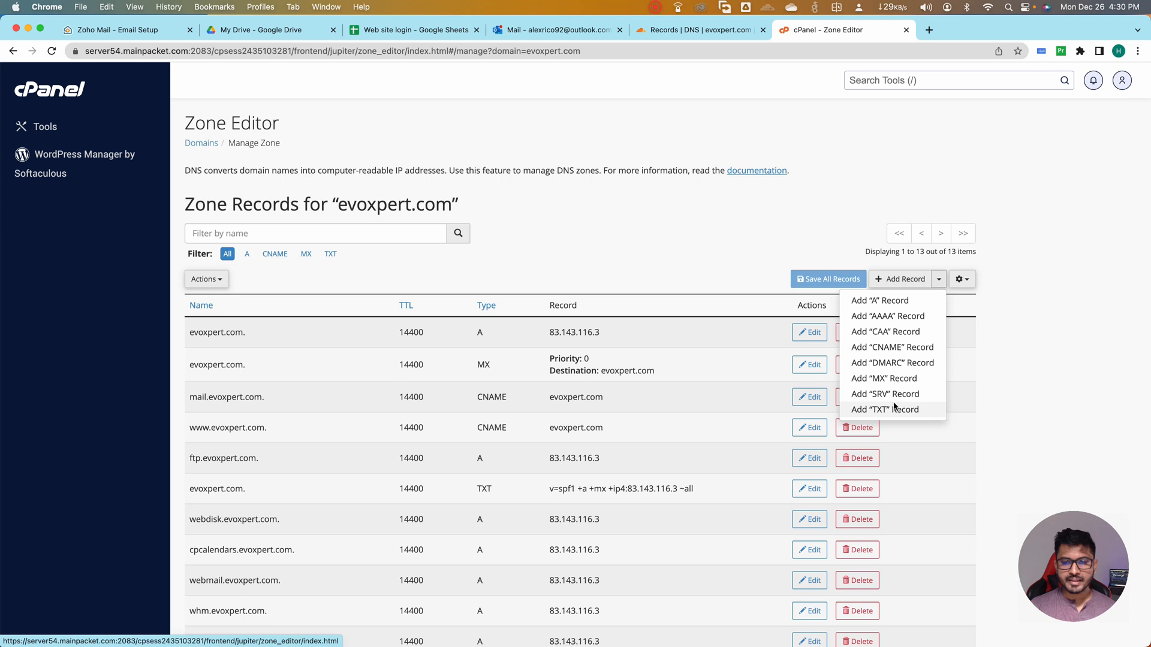
click(895, 407)
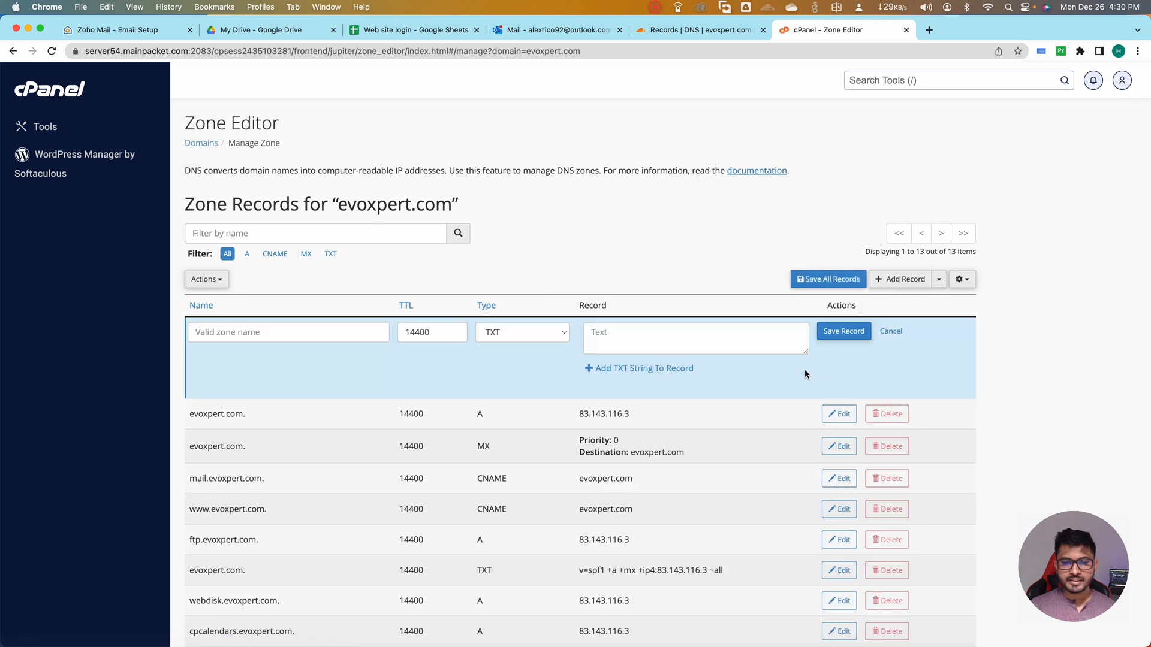
click(614, 332)
key(super+v)
Name the new TXT record evoxpert.com by copying the domain from the existing A record, and save it
click(302, 328)
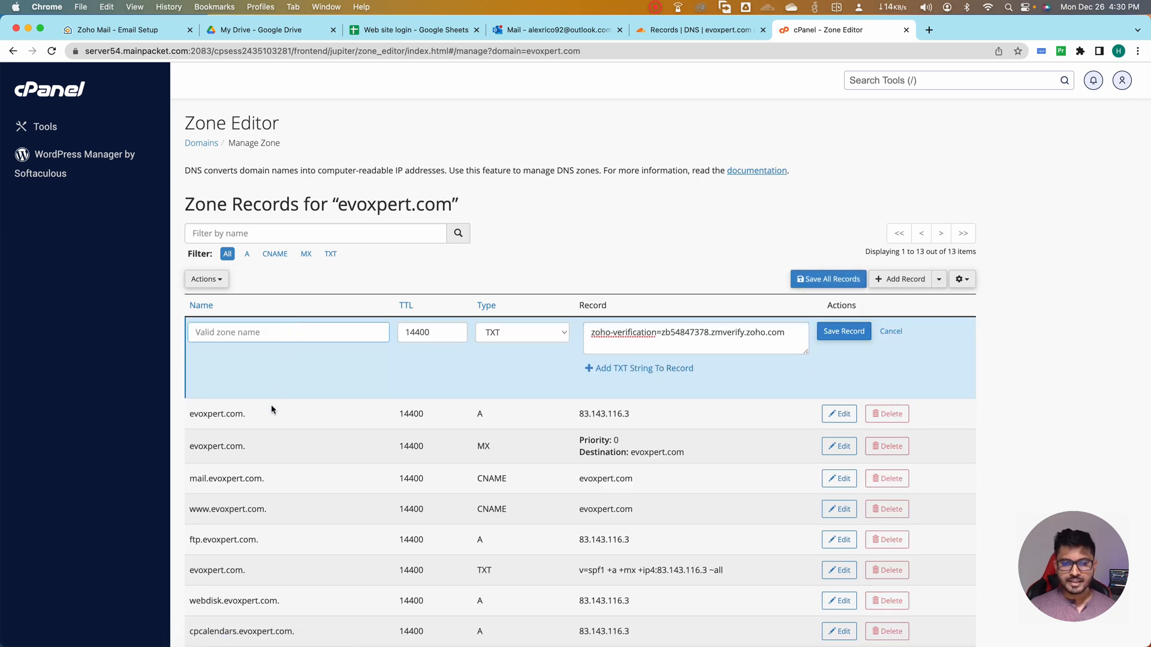
click(185, 415)
drag(189, 414, 244, 414)
key(super+c)
click(254, 330)
key(super+v)
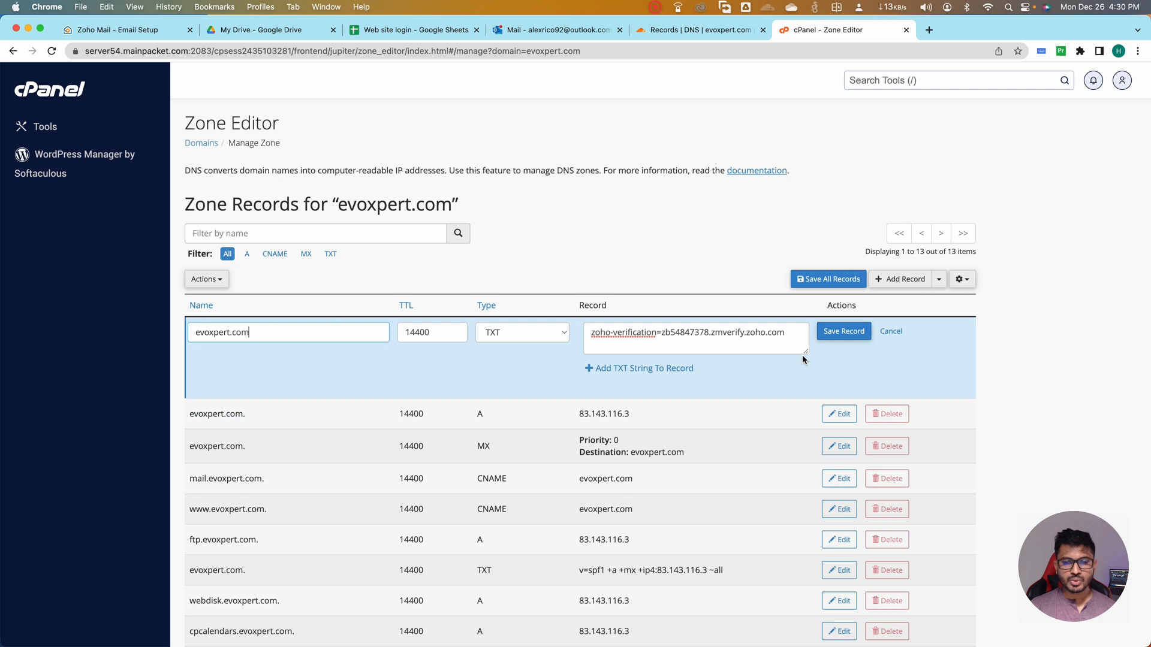
click(844, 331)
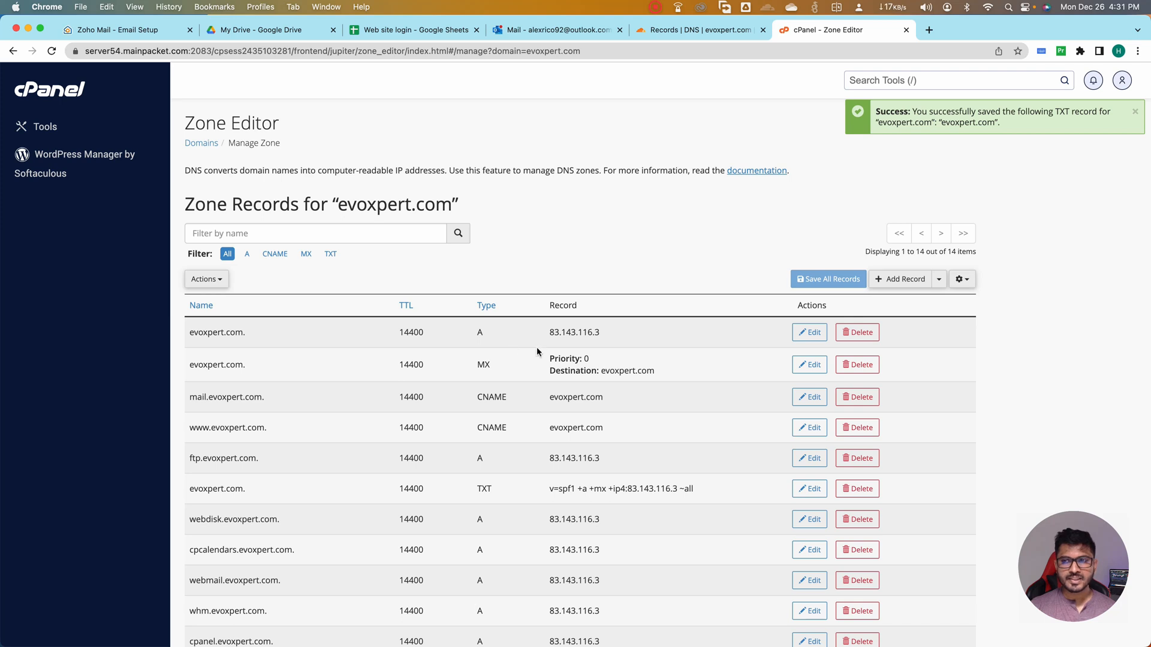
Review the saved records in Cloudflare, and return to the Zoho Mail setup to verify the TXT record
click(671, 31)
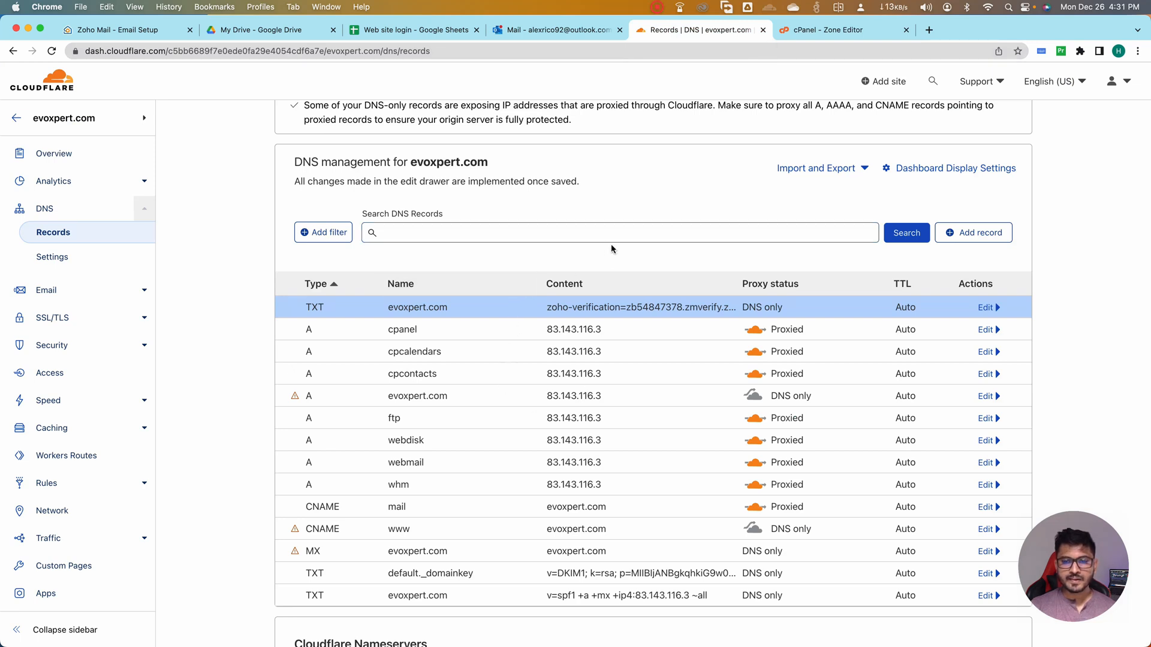
scroll(524, 254, down, 3)
scroll(524, 254, up, 3)
scroll(524, 253, up, 1)
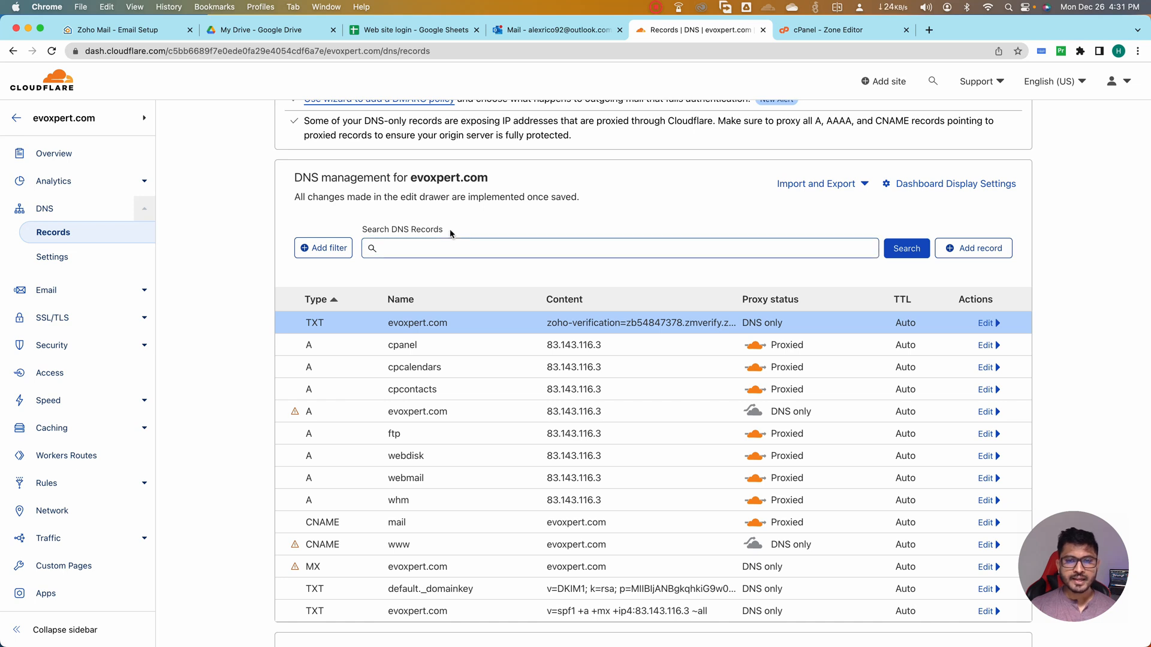
click(135, 28)
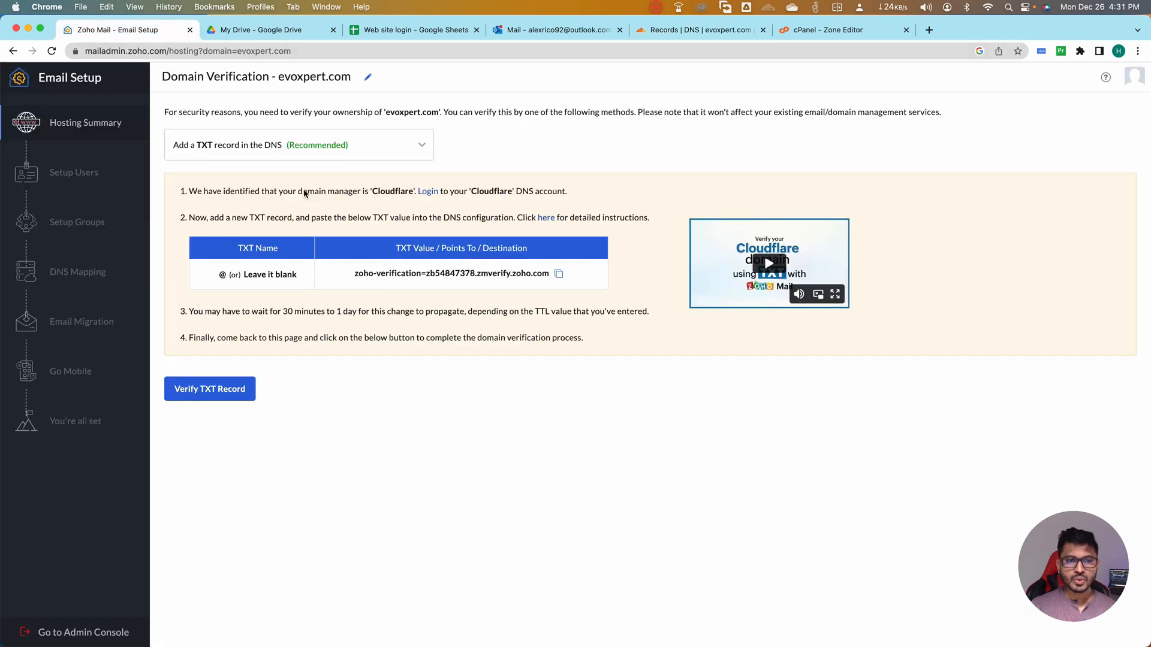
click(217, 394)
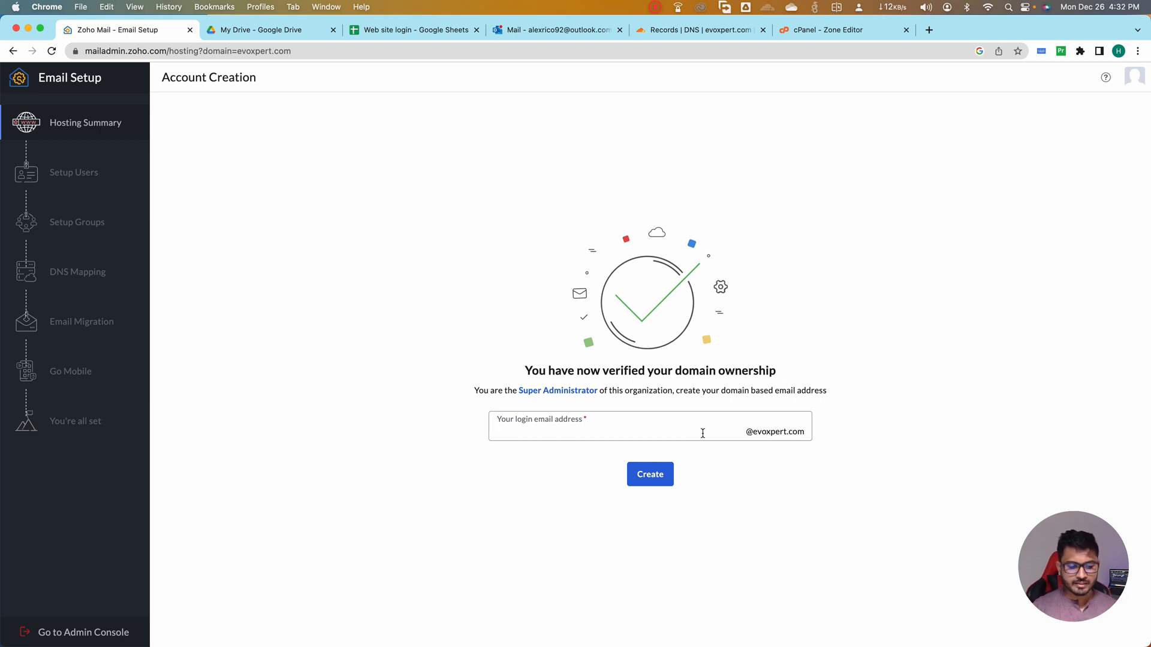
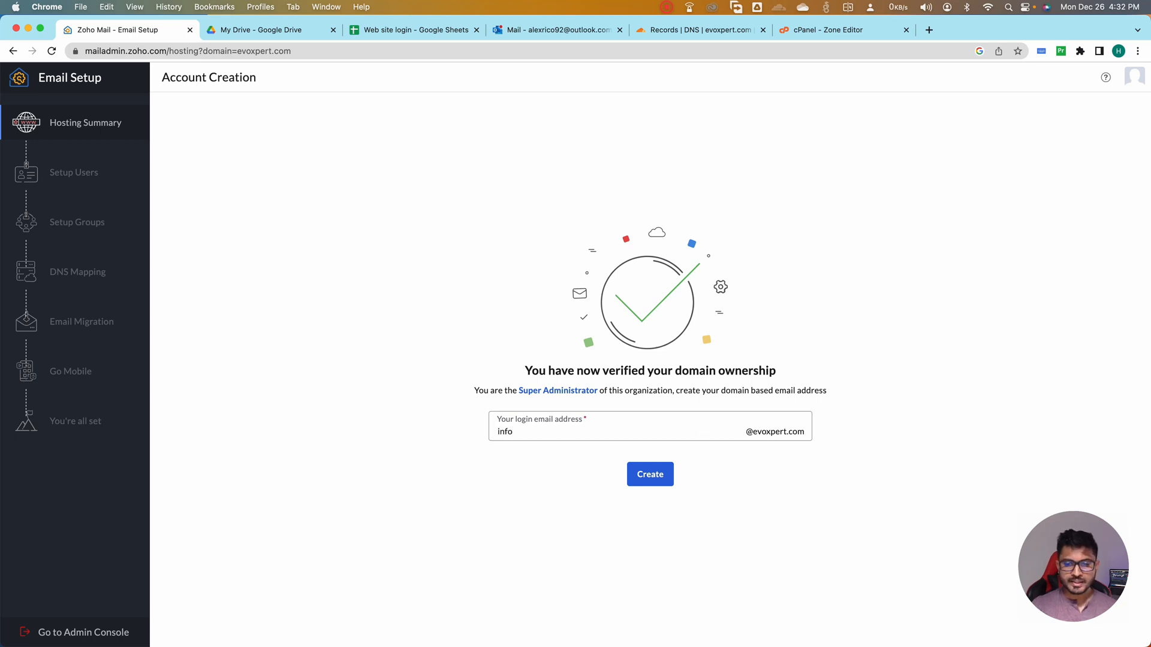
click(652, 477)
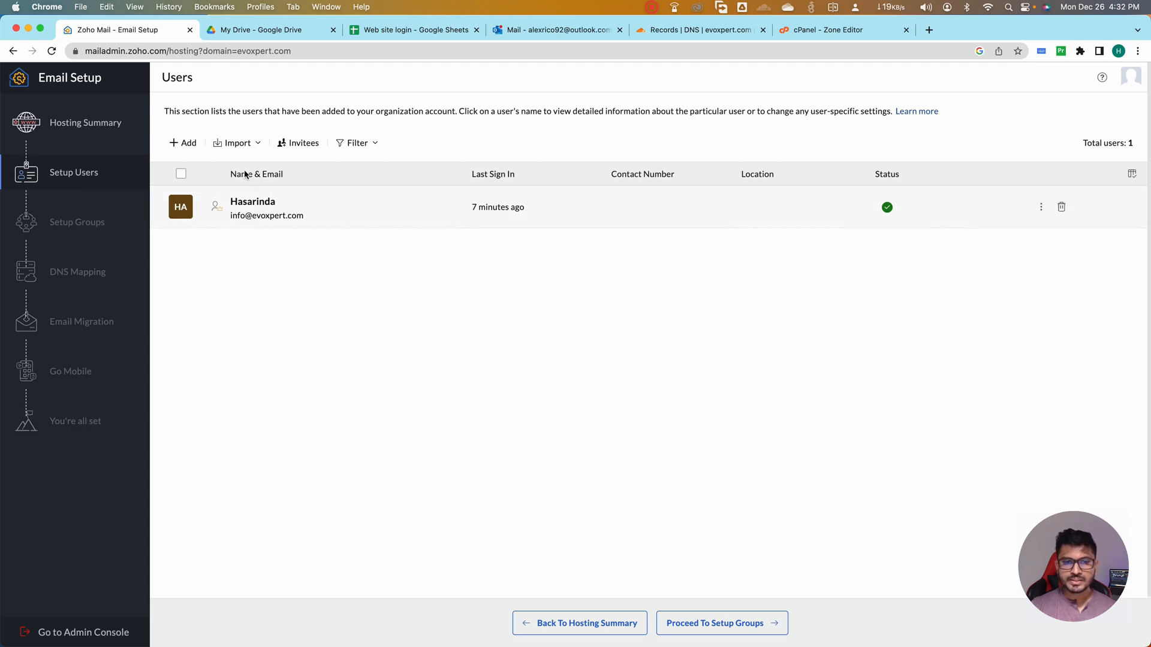
Start adding another user to the organization and enter the user's first and last name
click(187, 145)
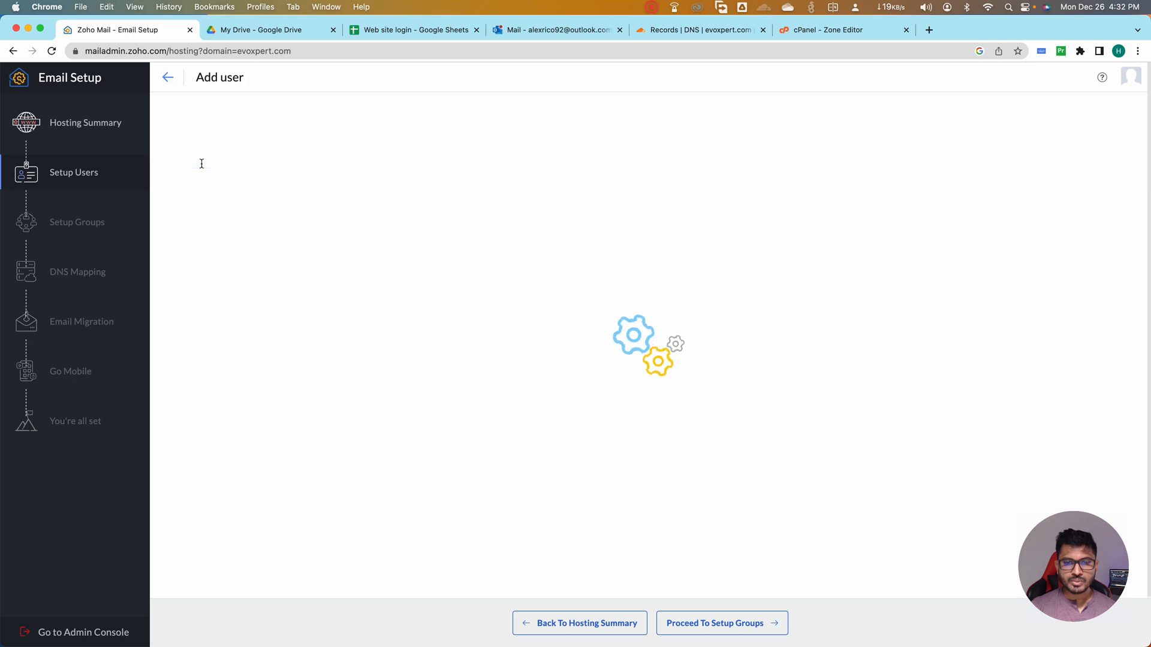
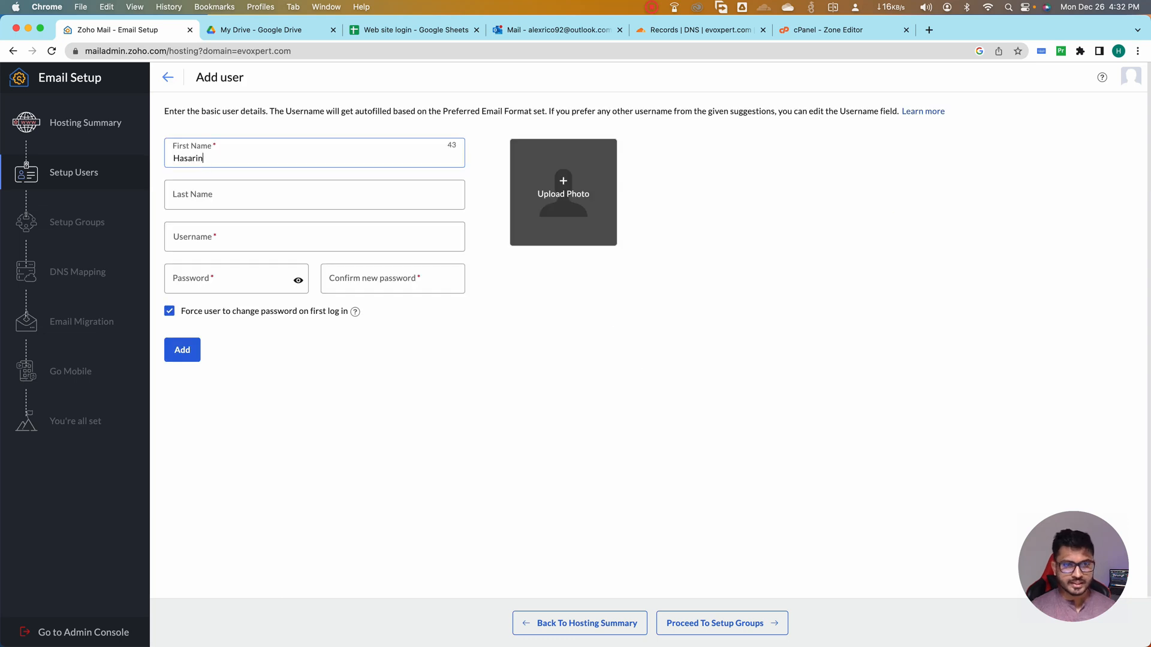
key(Tab)
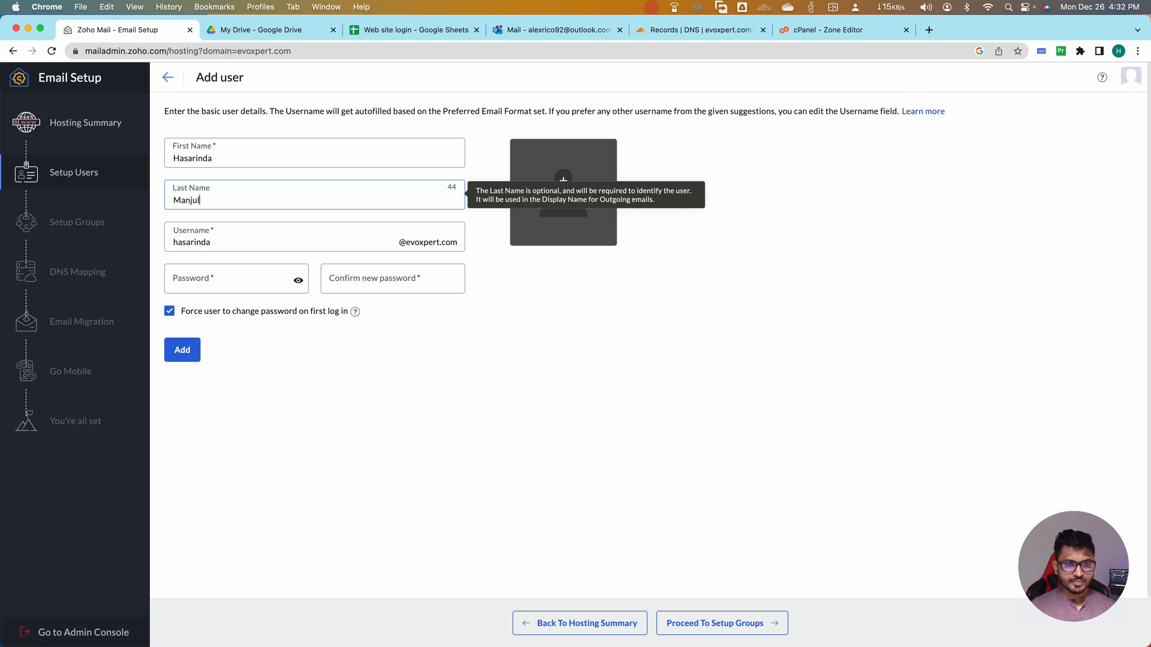
Shorten the suggested username to the user's first name only
key(Tab)
click(254, 236)
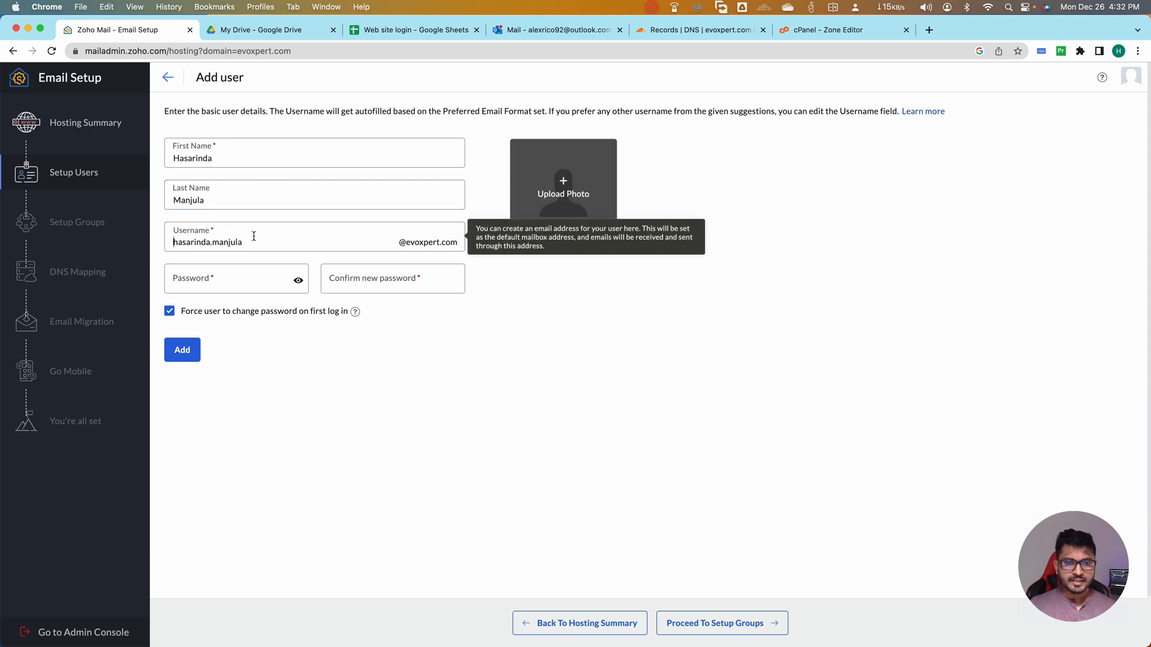
key(BackSpace)
key(BackSpace)
key(BackSpace)
key(BackSpace)
key(BackSpace)
key(BackSpace)
key(BackSpace)
key(BackSpace)
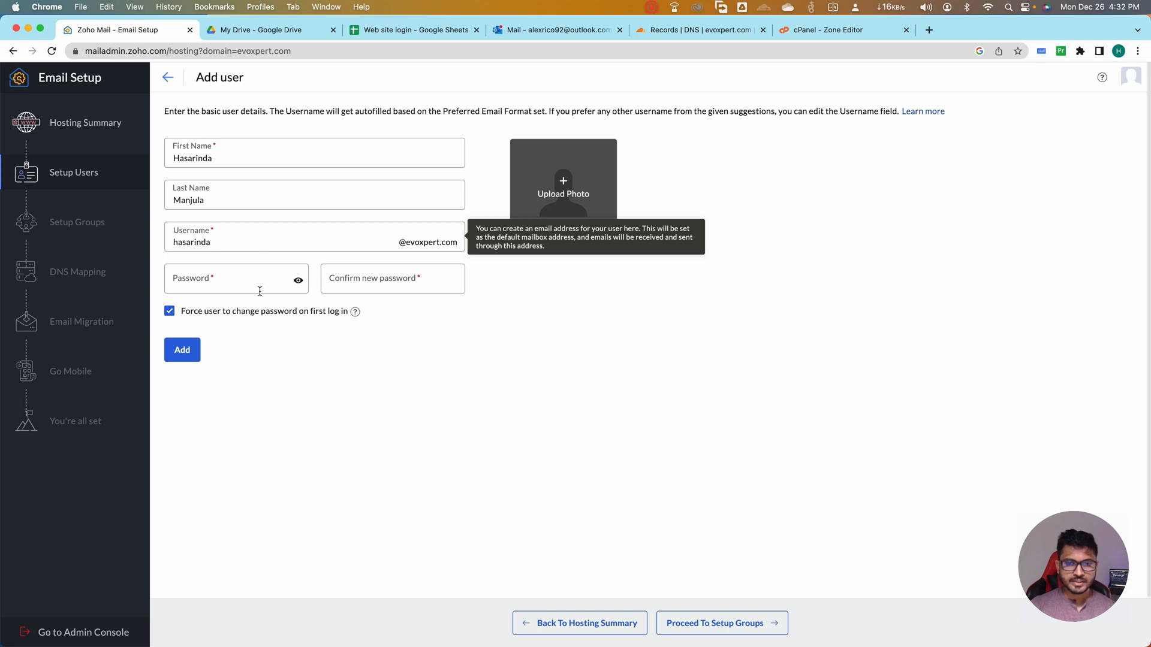
Enter the new user's password and repeat it in the confirmation field
click(240, 278)
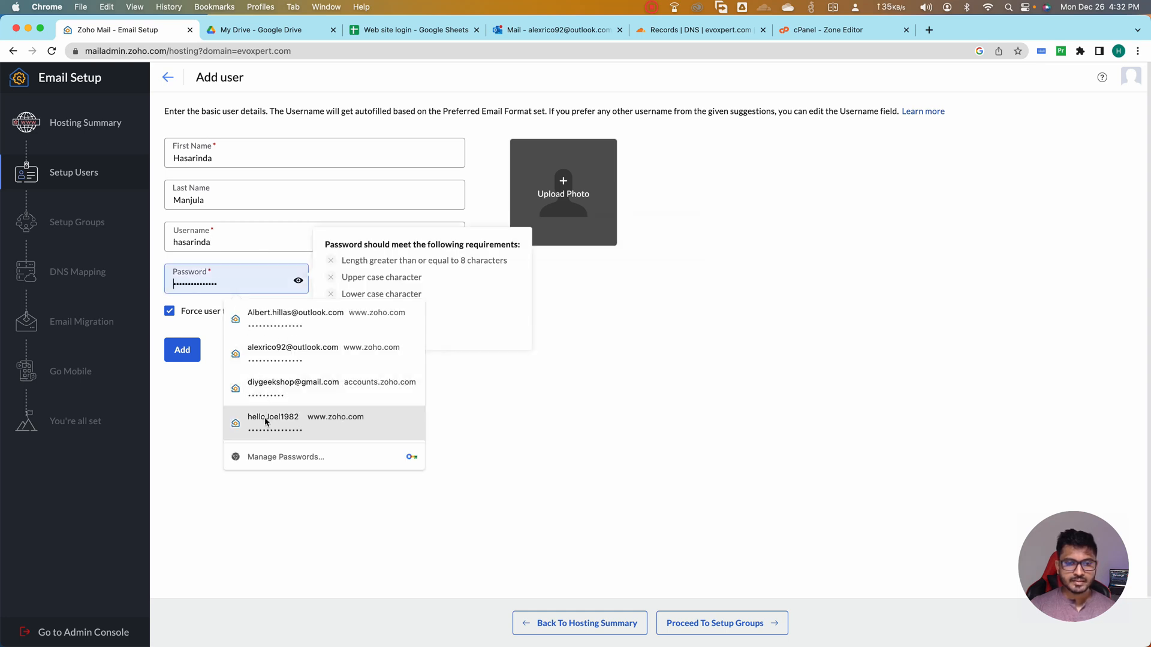
click(298, 419)
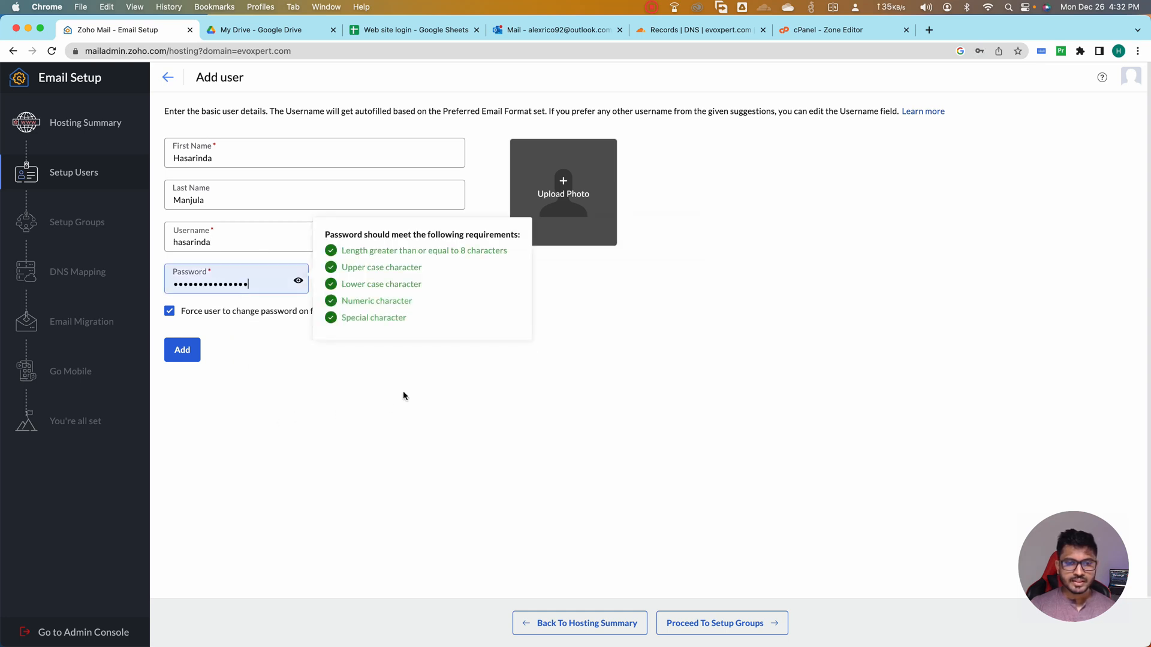
click(240, 287)
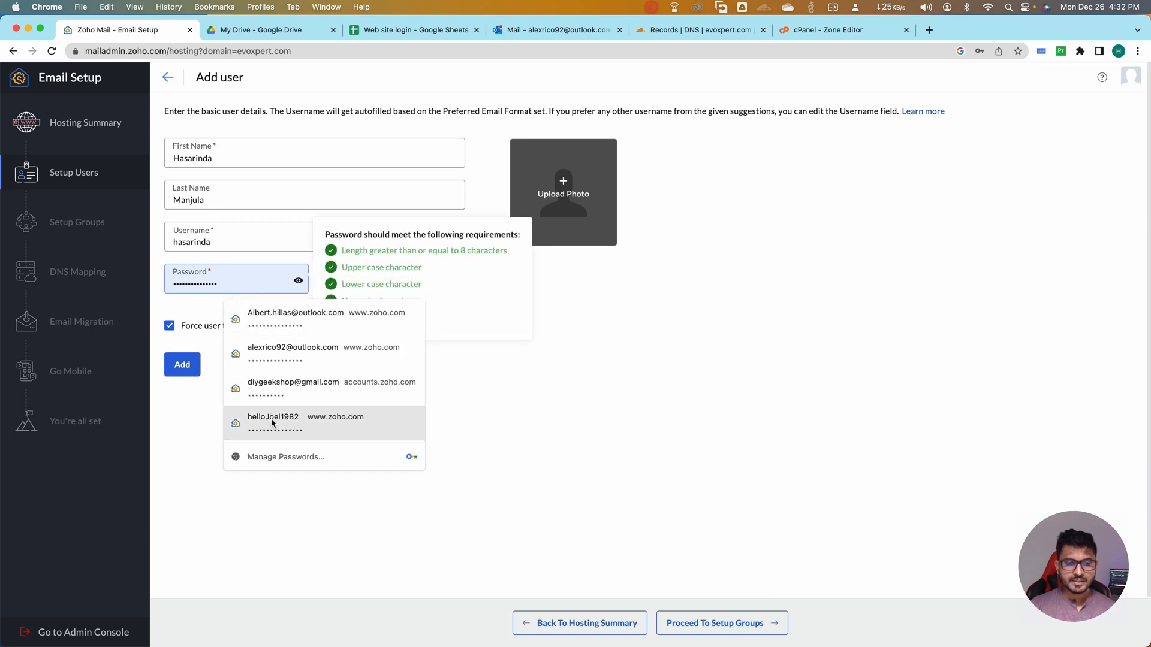
double_click(235, 280)
text(•••••••)
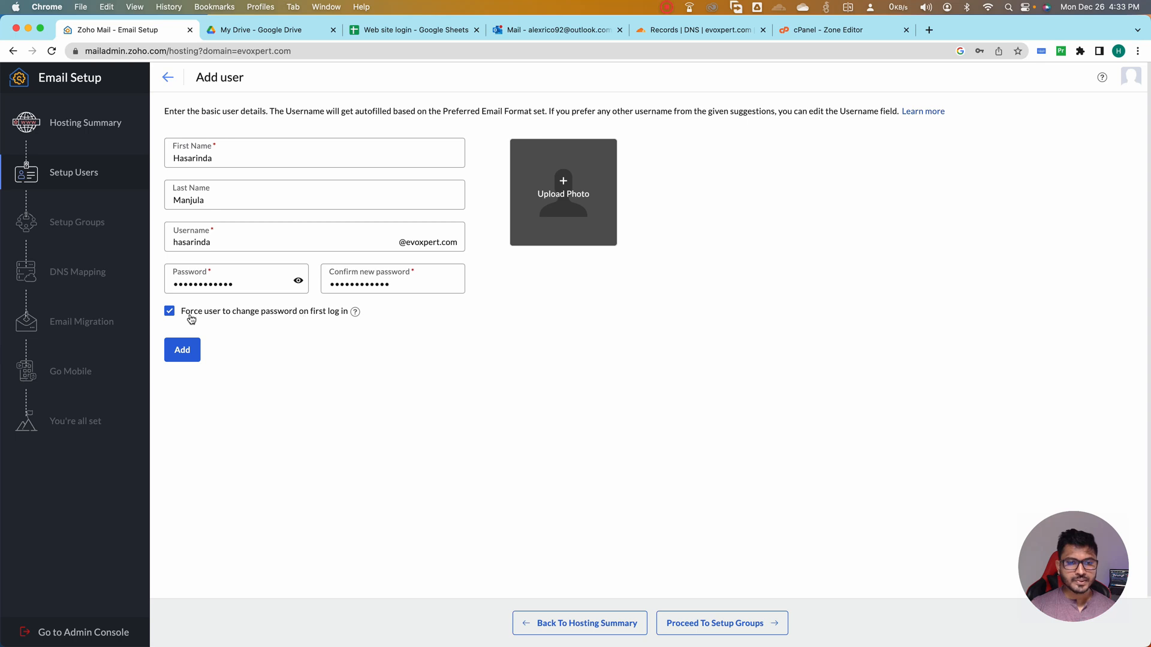
Turn off the forced password change on first login and add the new user to the organization
click(169, 312)
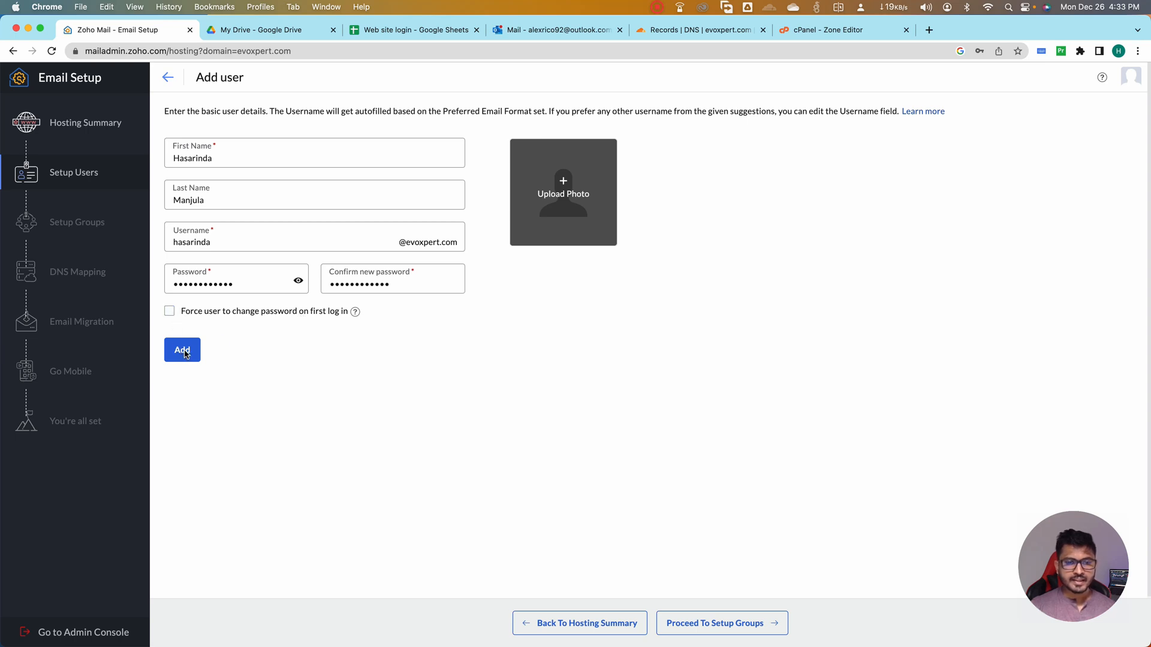
click(185, 354)
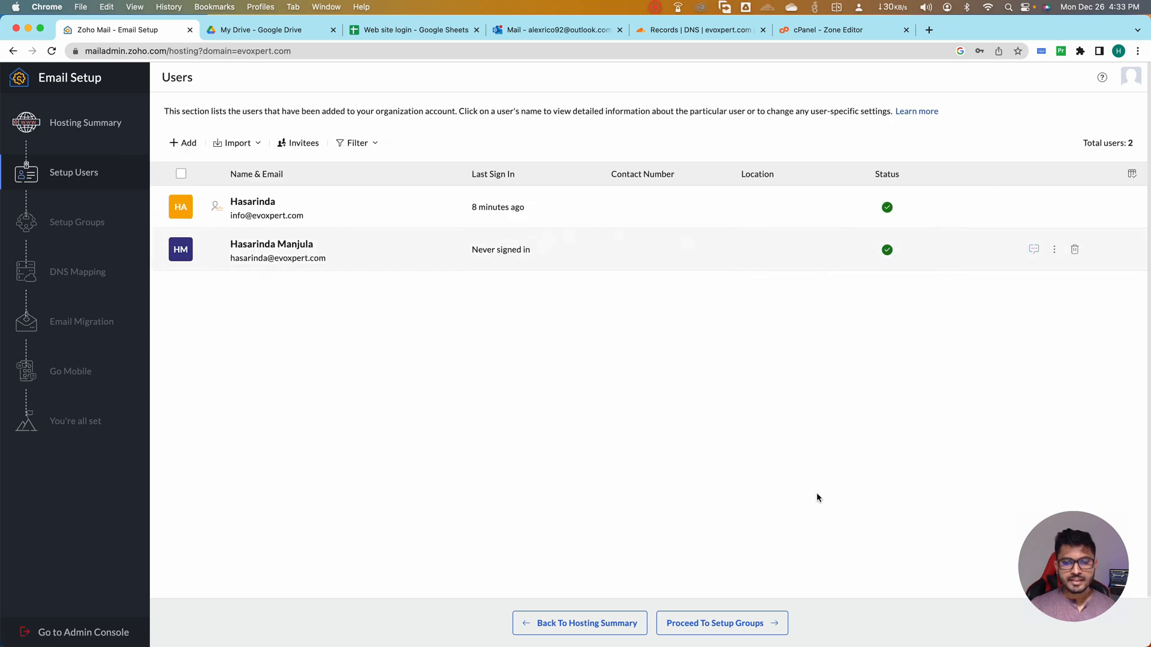
Skip group setup, continue to DNS mapping and copy the mail server value mx.zoho.com of the first MX record
click(712, 628)
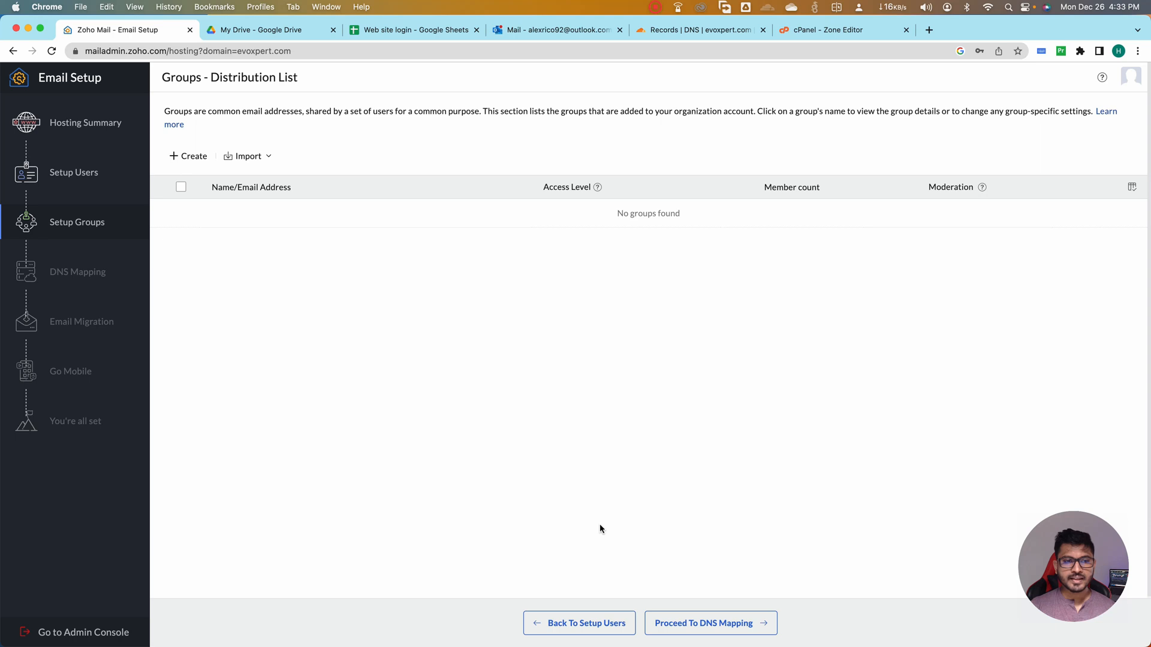
click(692, 625)
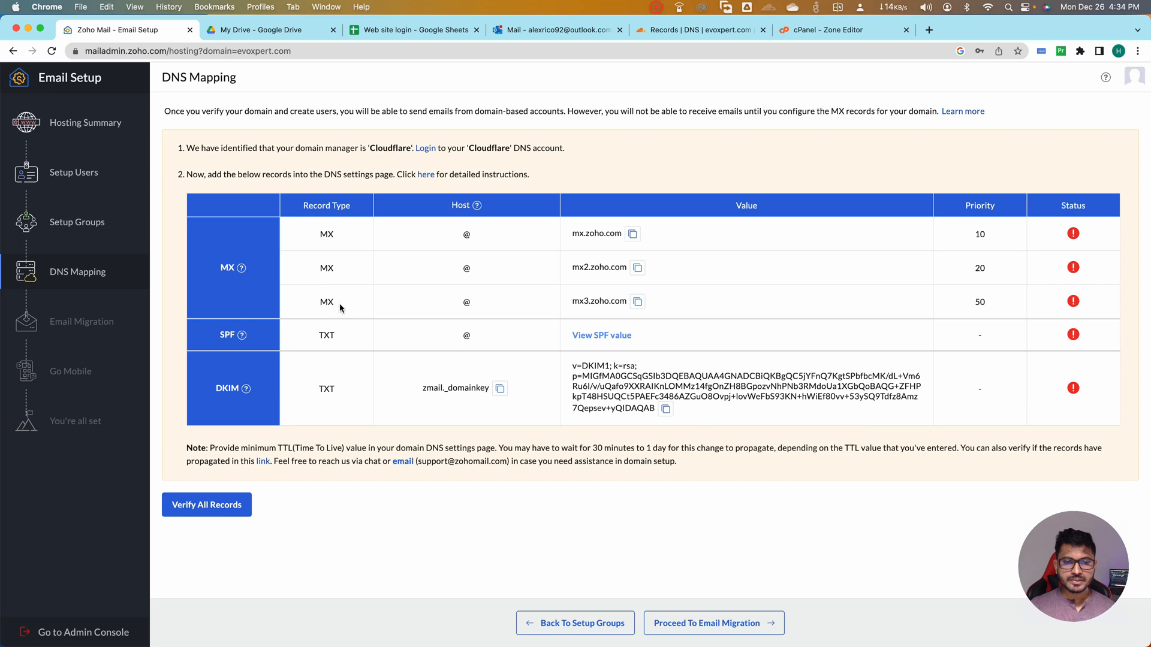
click(633, 236)
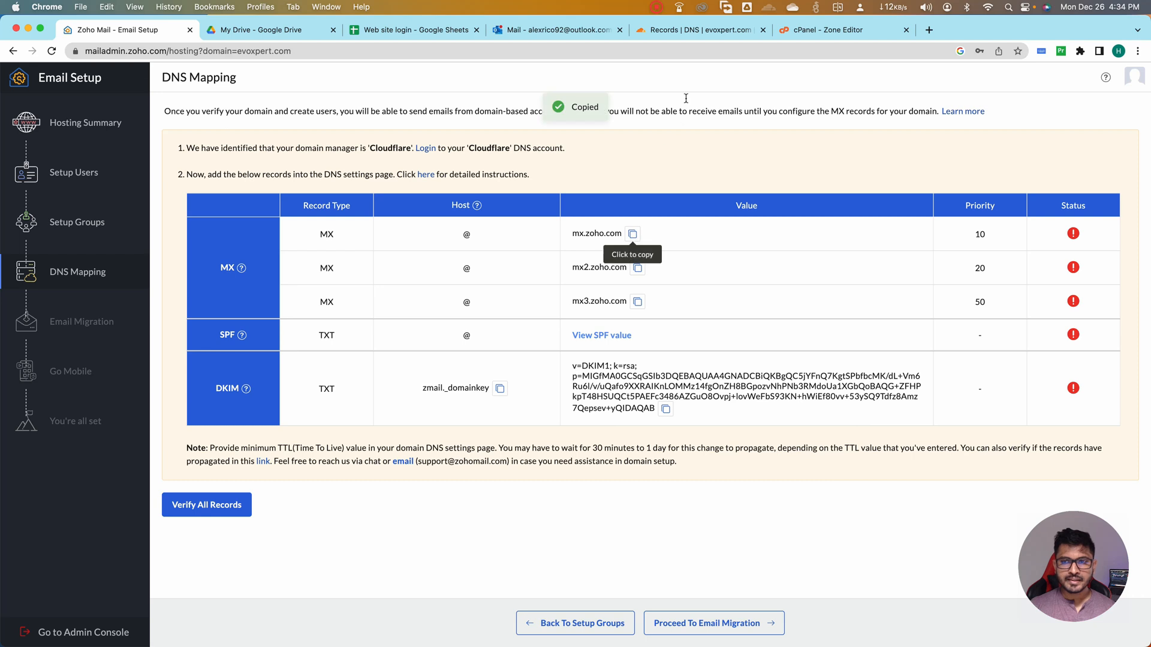
Switch to the Cloudflare DNS records of evoxpert.com and delete the existing MX record that points to evoxpert.com
click(692, 31)
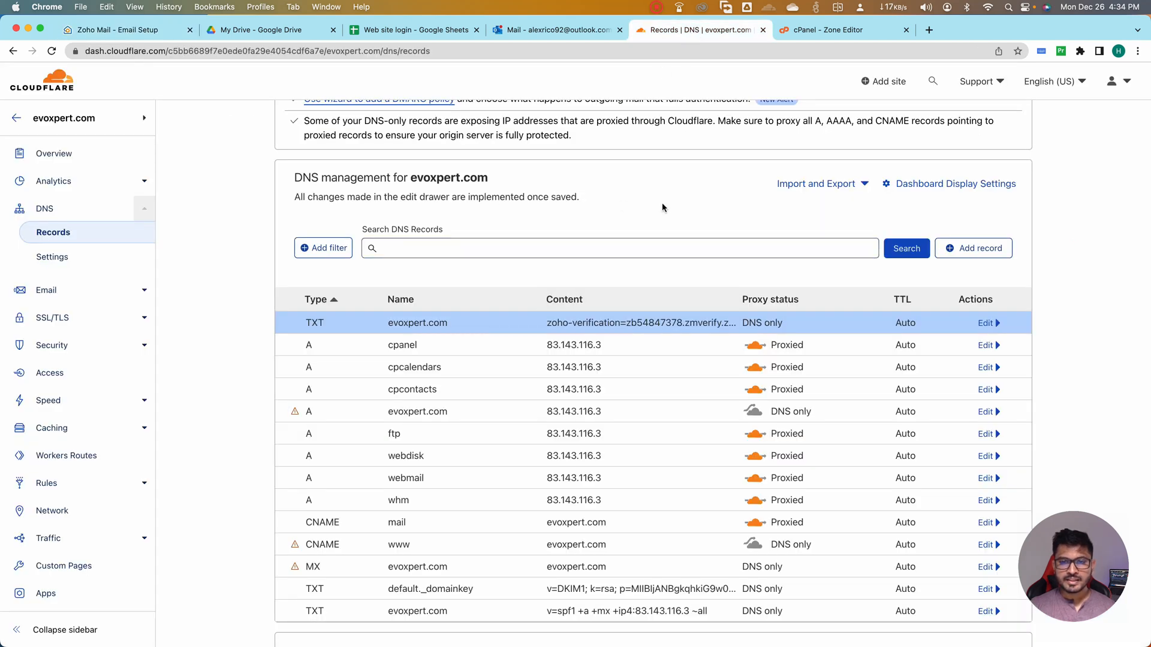
scroll(479, 261, up, 3)
scroll(479, 261, down, 6)
scroll(478, 260, down, 2)
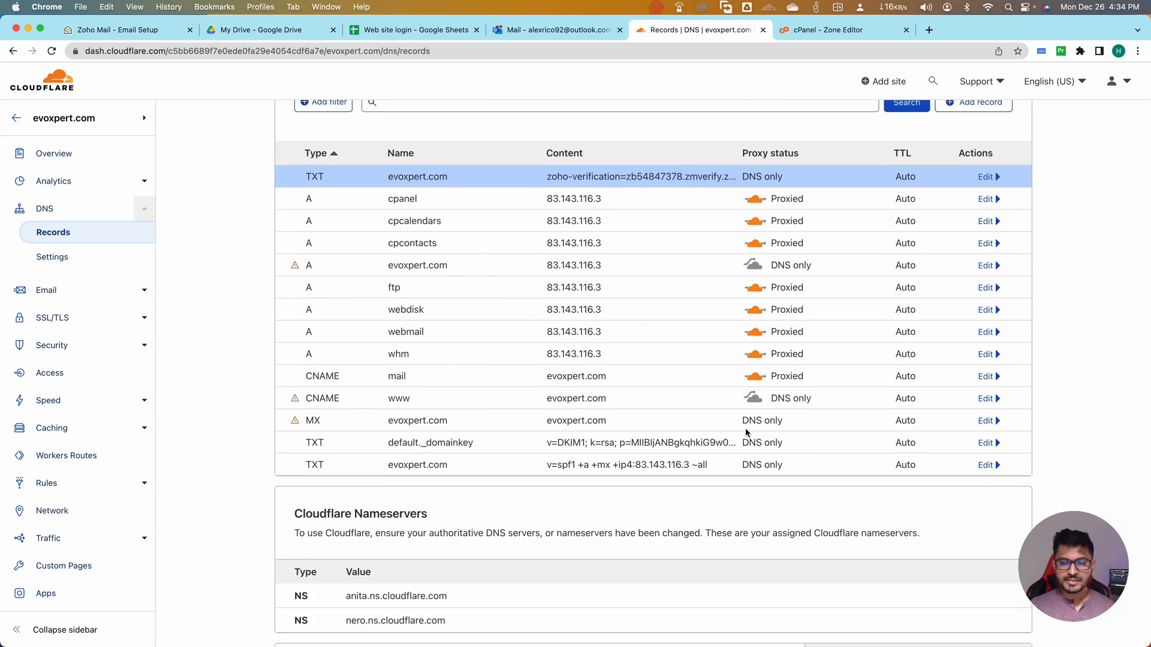
click(986, 422)
scroll(707, 437, down, 5)
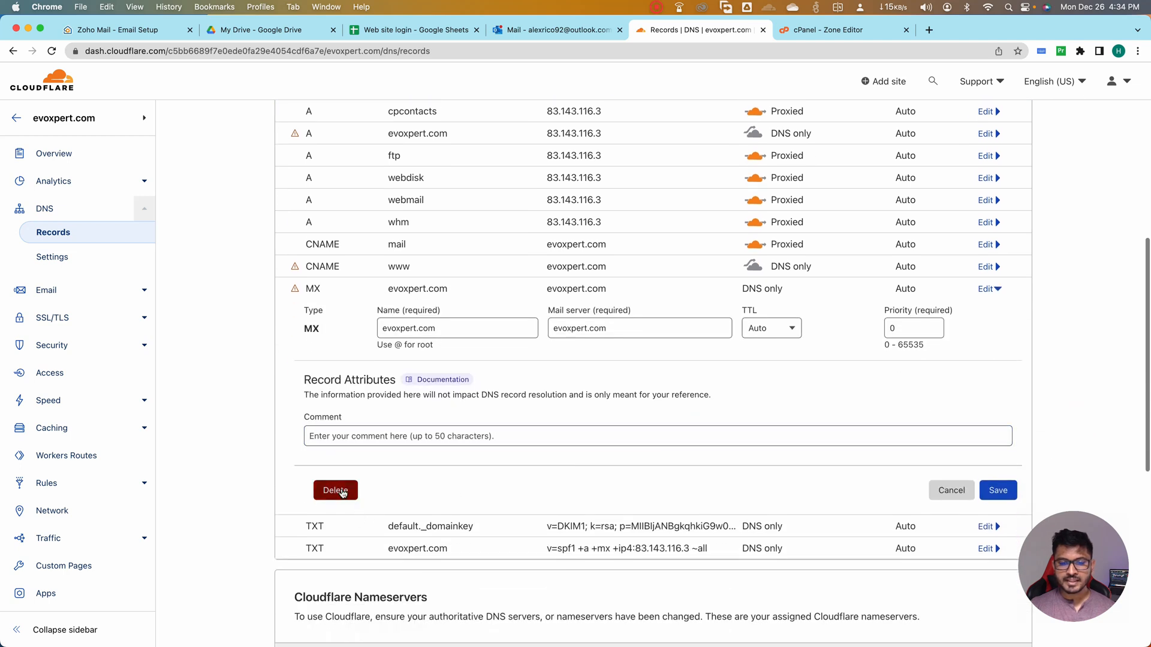
click(335, 491)
click(780, 418)
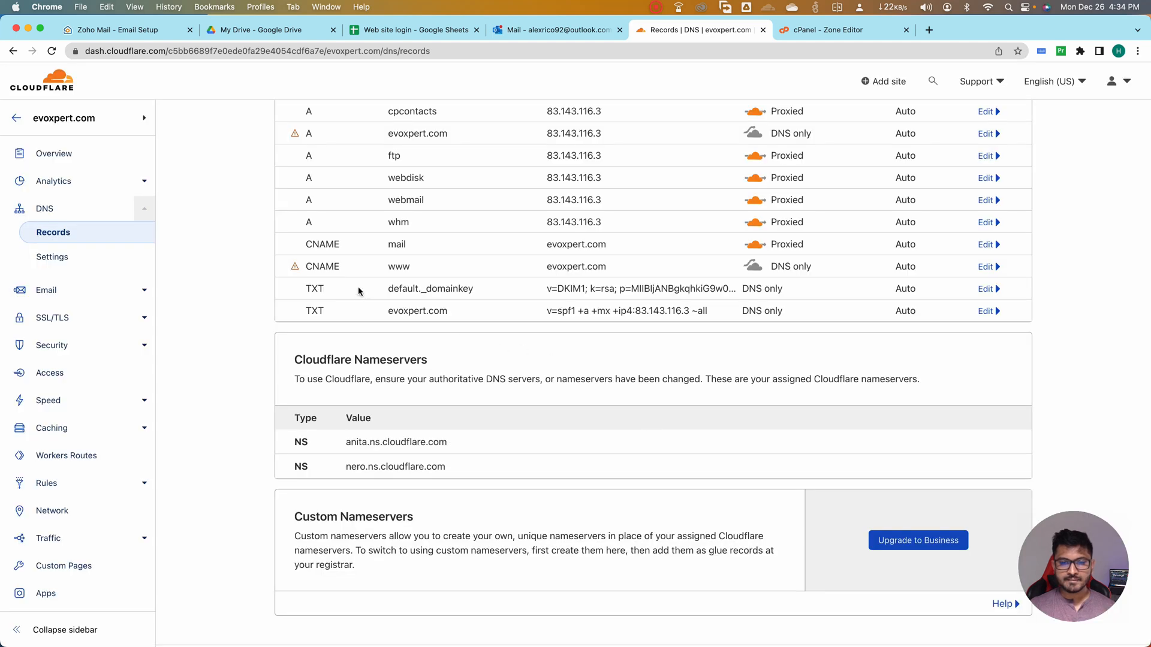
Delete the CNAME record named mail from the DNS records
scroll(372, 251, up, 4)
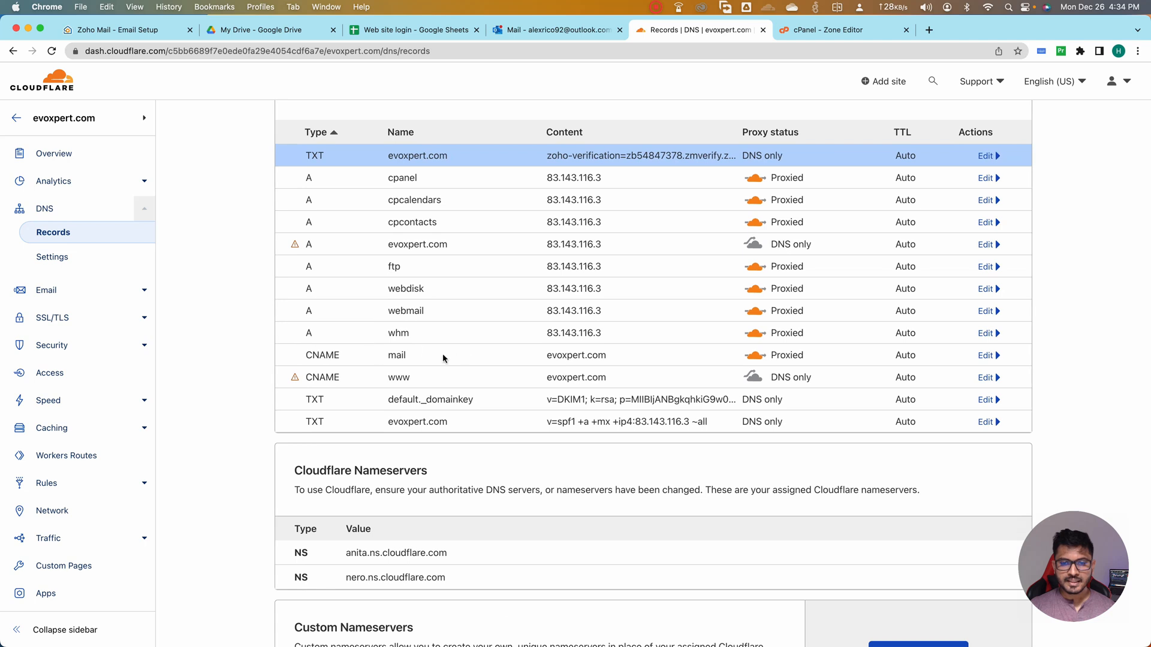
click(986, 356)
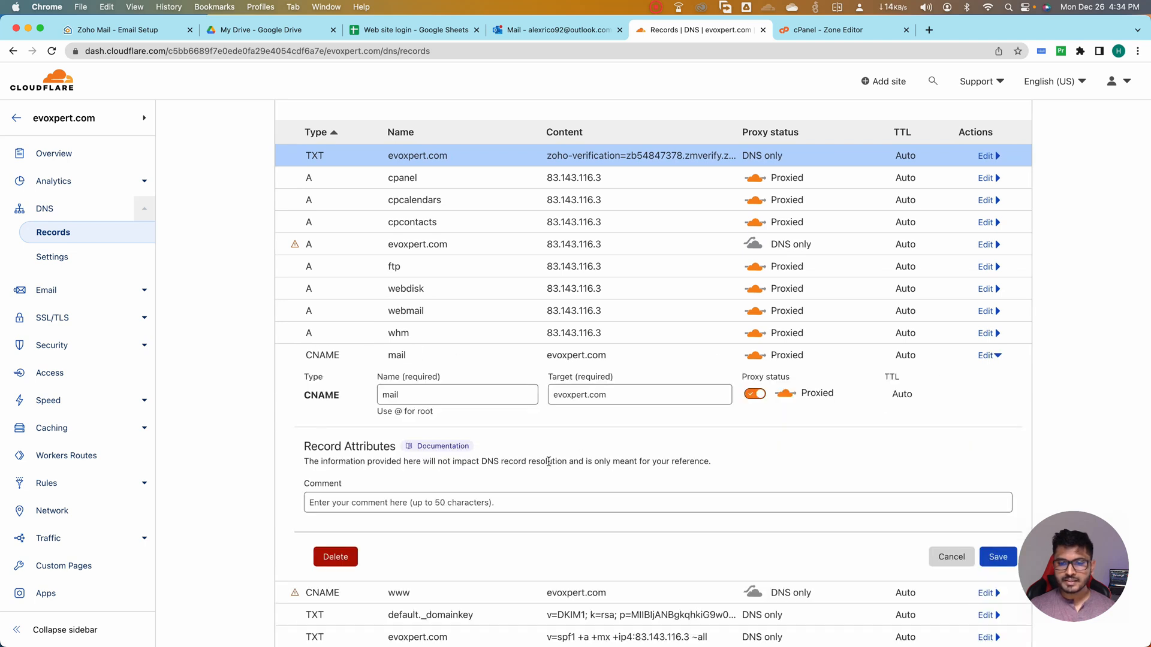
click(340, 557)
click(786, 412)
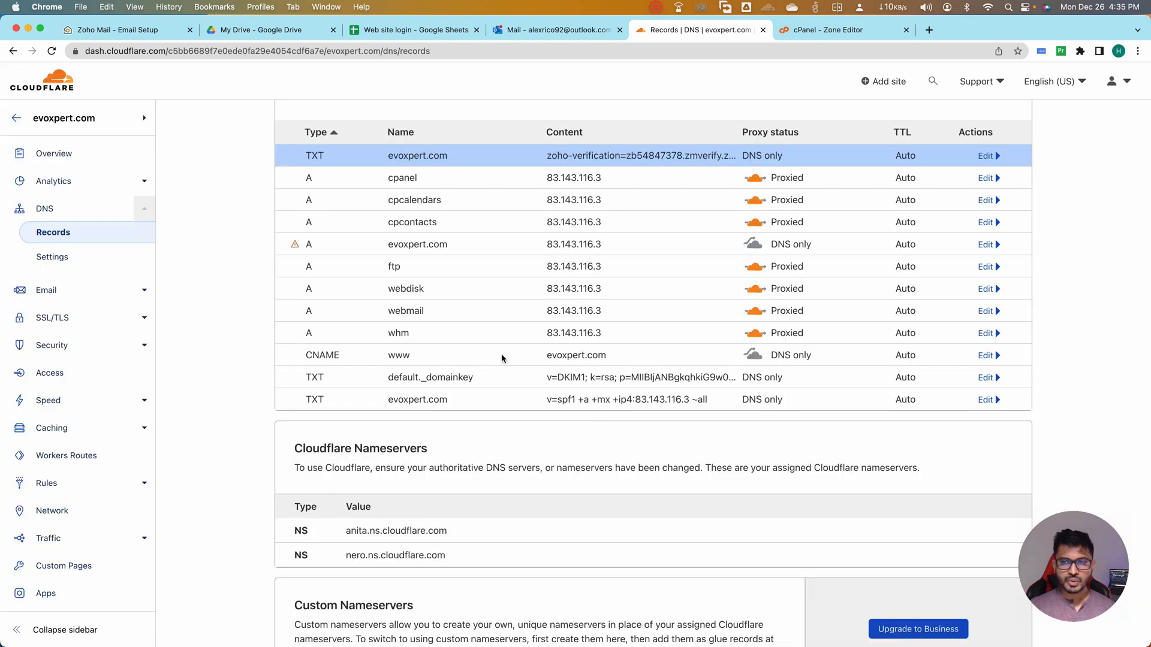
Add an MX record with name @, mail server mx.zoho.com and priority 10
scroll(502, 358, up, 3)
click(972, 165)
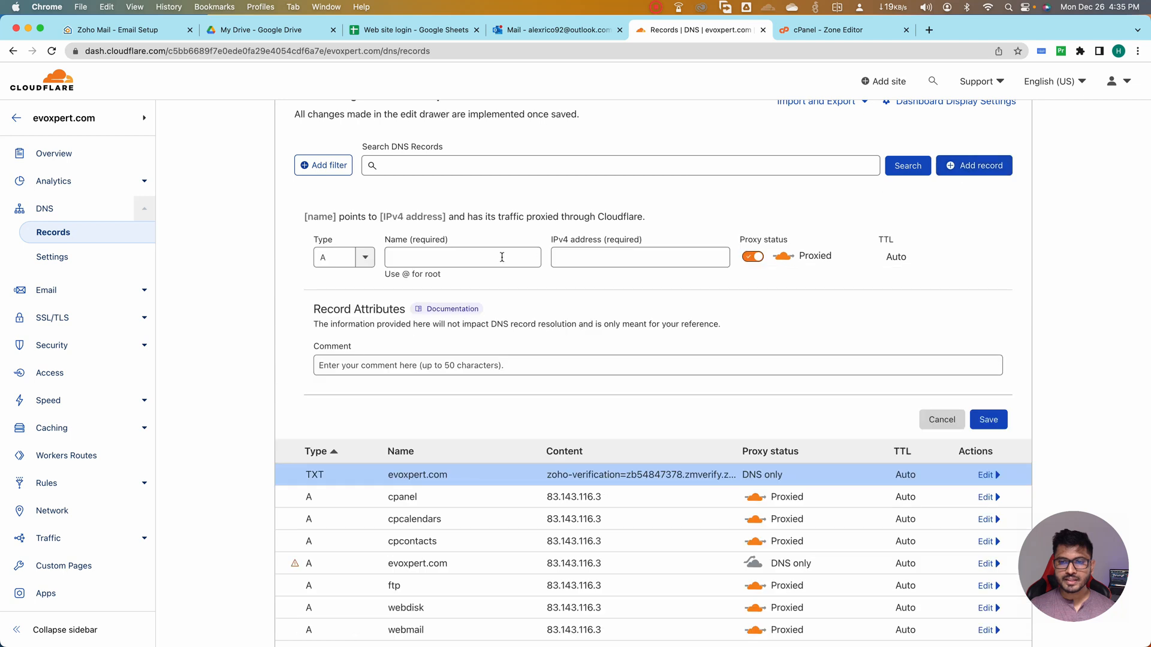
click(365, 257)
scroll(339, 362, down, 2)
scroll(336, 363, down, 3)
click(334, 365)
click(443, 259)
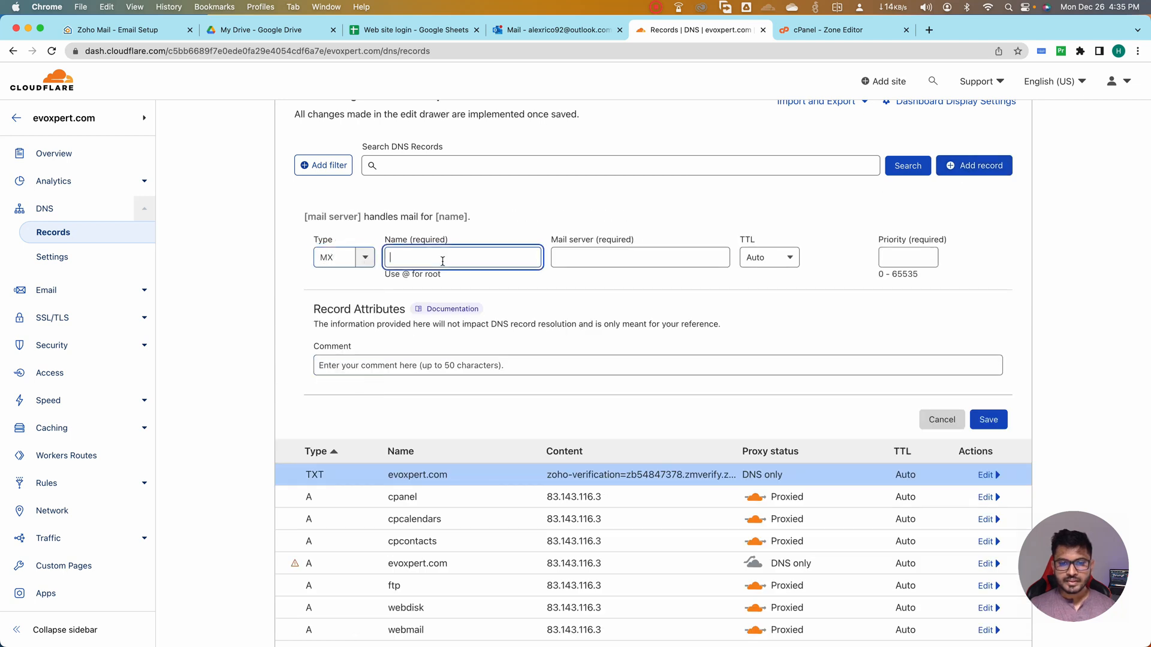
text(@)
click(616, 257)
key(super+v)
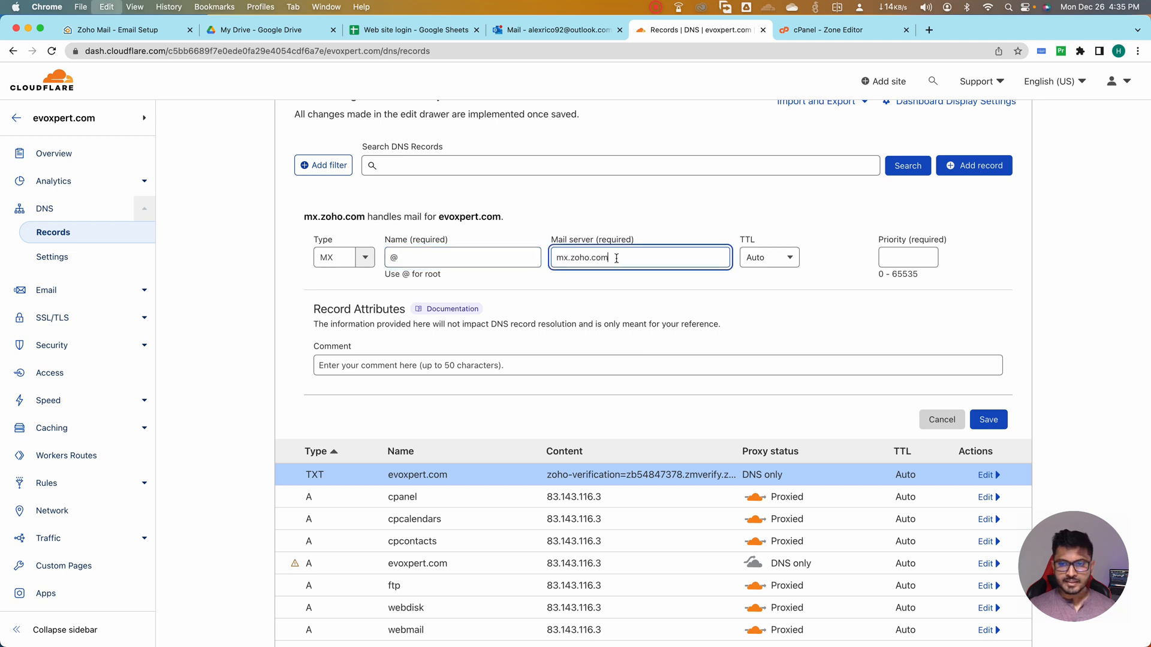
click(929, 257)
text(10)
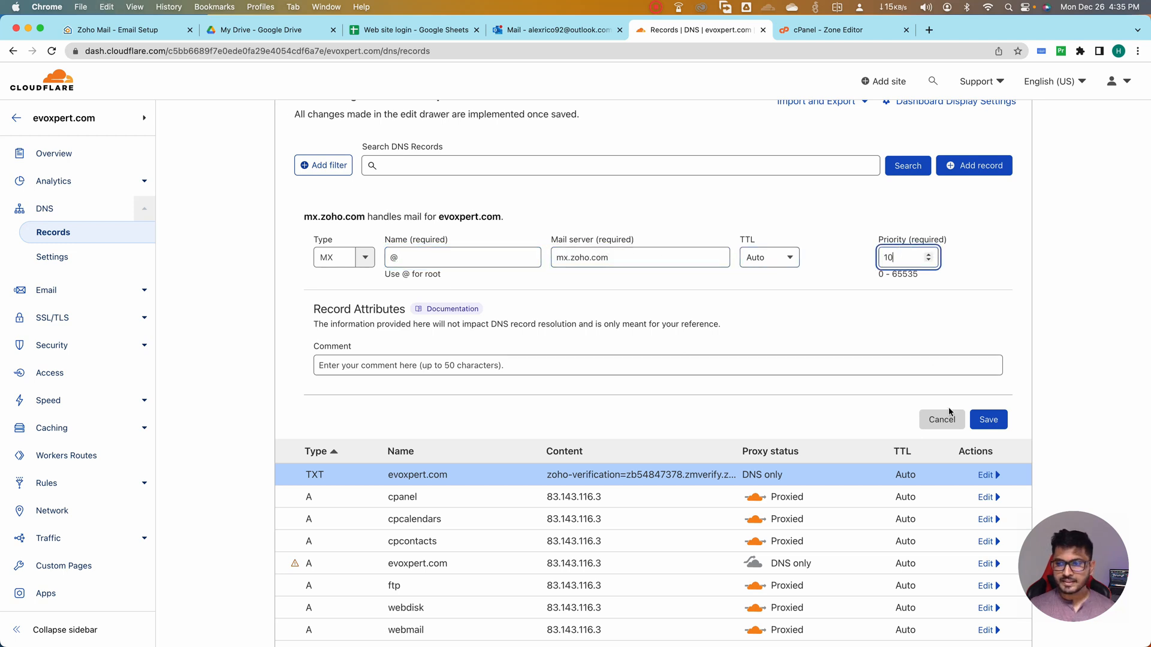
click(989, 422)
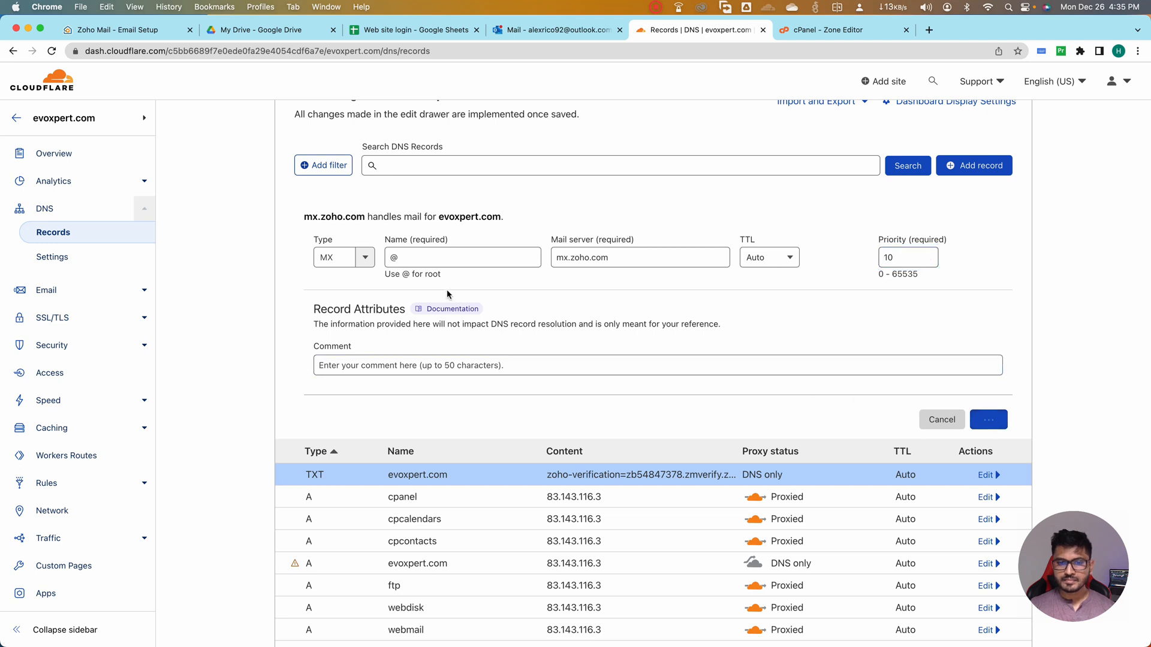
Add MX records for mx2.zoho.com with priority 20 and mx3.zoho.com with priority 50, and return to Zoho's DNS mapping
click(966, 187)
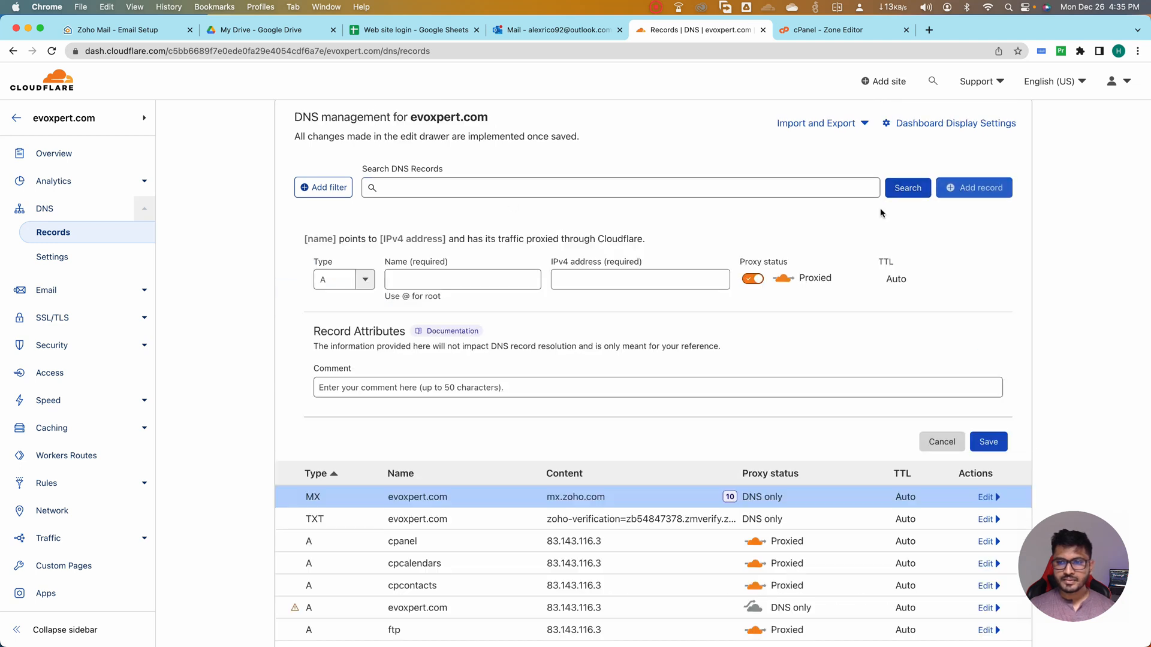
click(350, 280)
scroll(336, 393, down, 2)
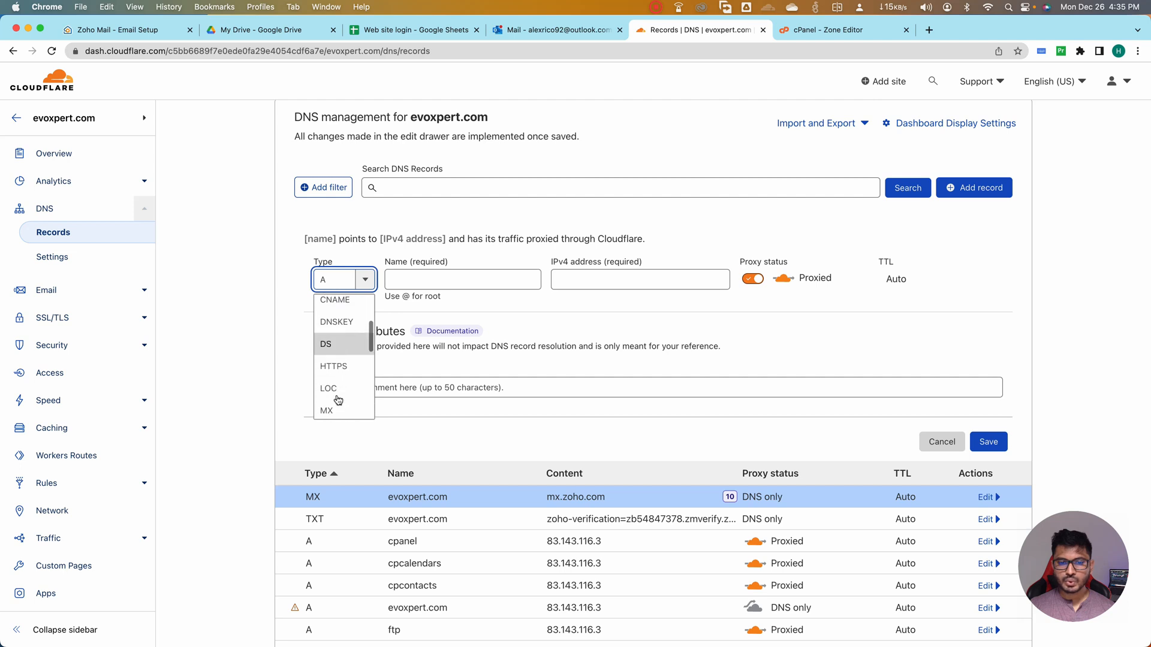
click(333, 410)
click(432, 280)
key(super+1)
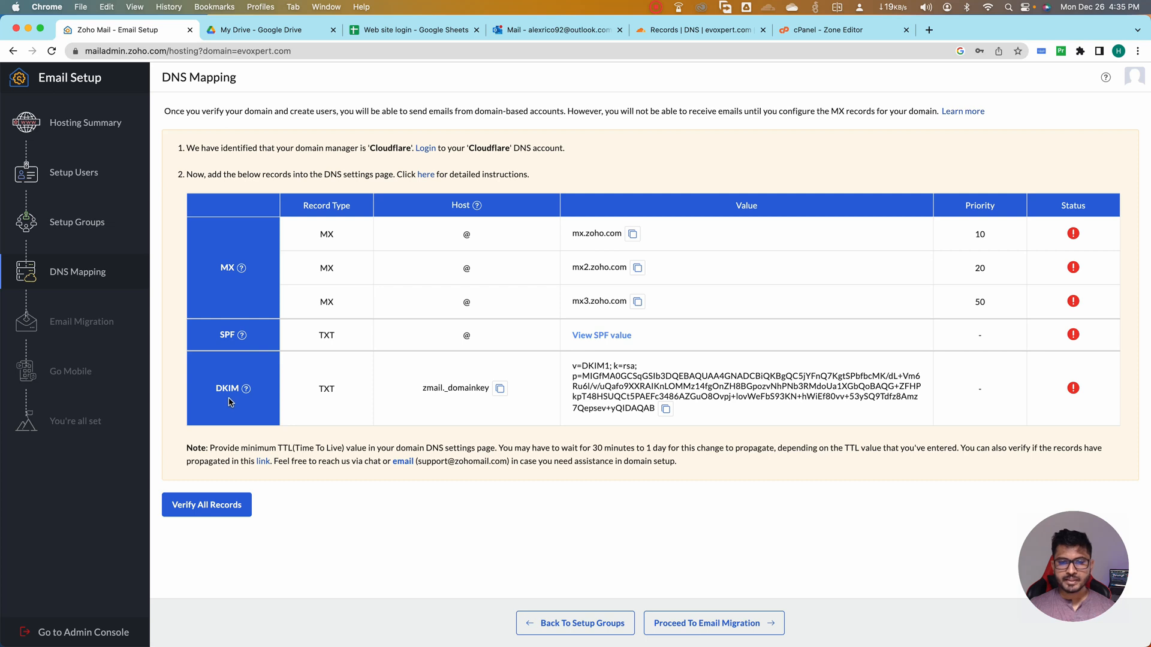
View the suggested SPF values and copy the merged value v=spf1 include:zoho.com +a +mx +ip4:83.143.116.3 ~all
click(604, 337)
click(569, 348)
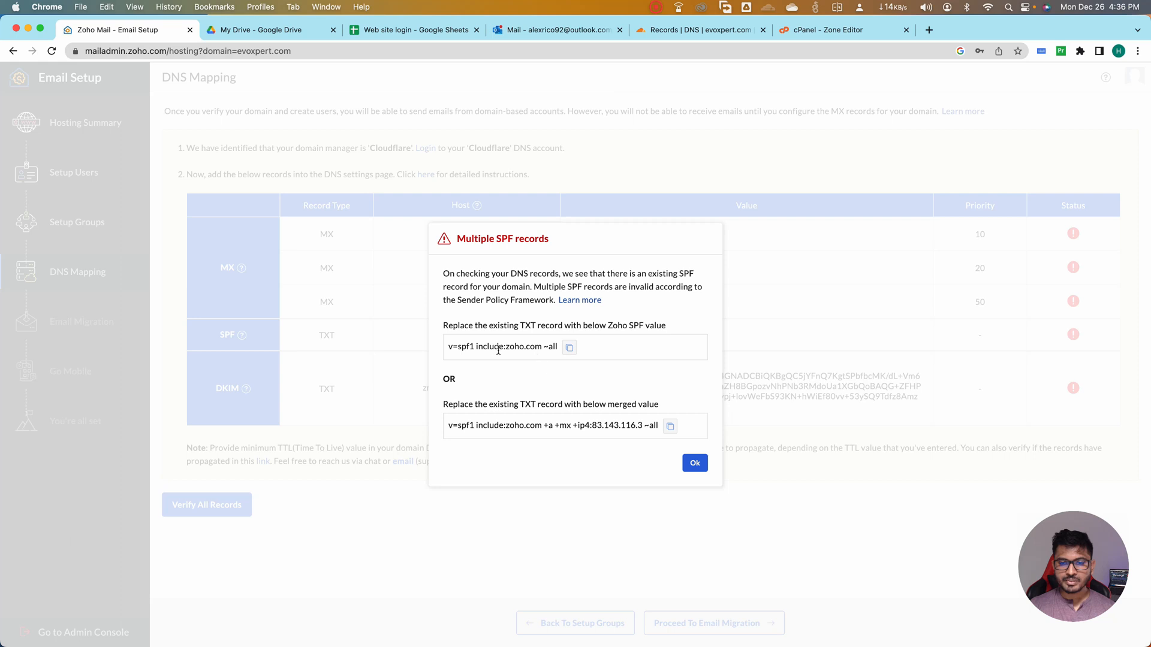
click(669, 428)
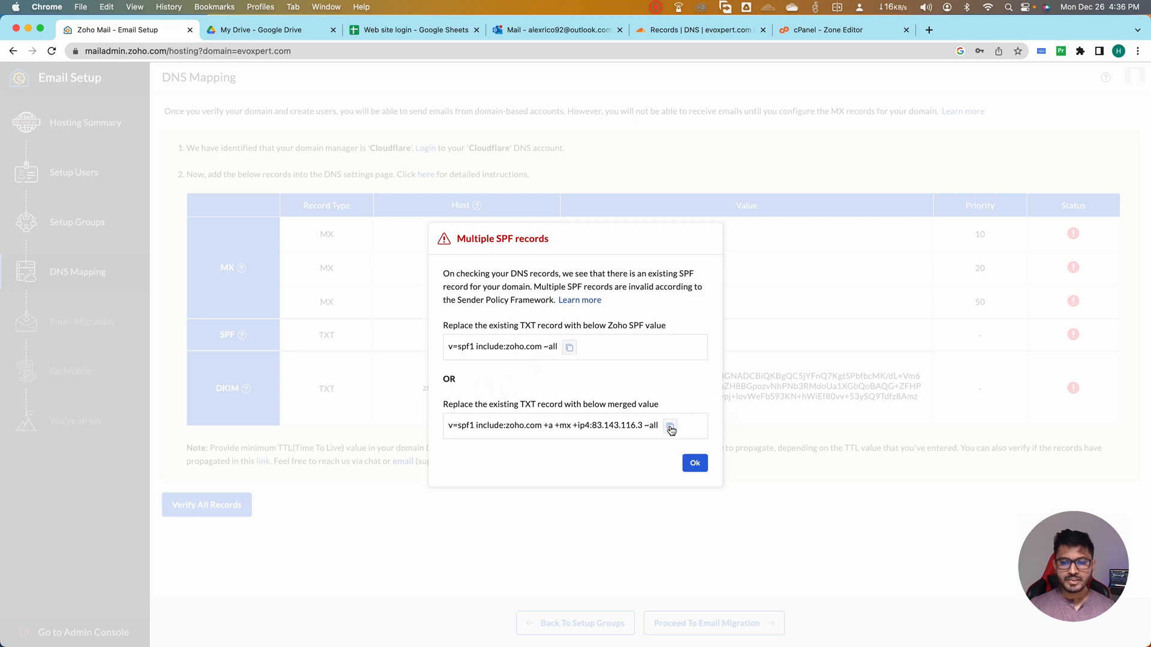
click(692, 465)
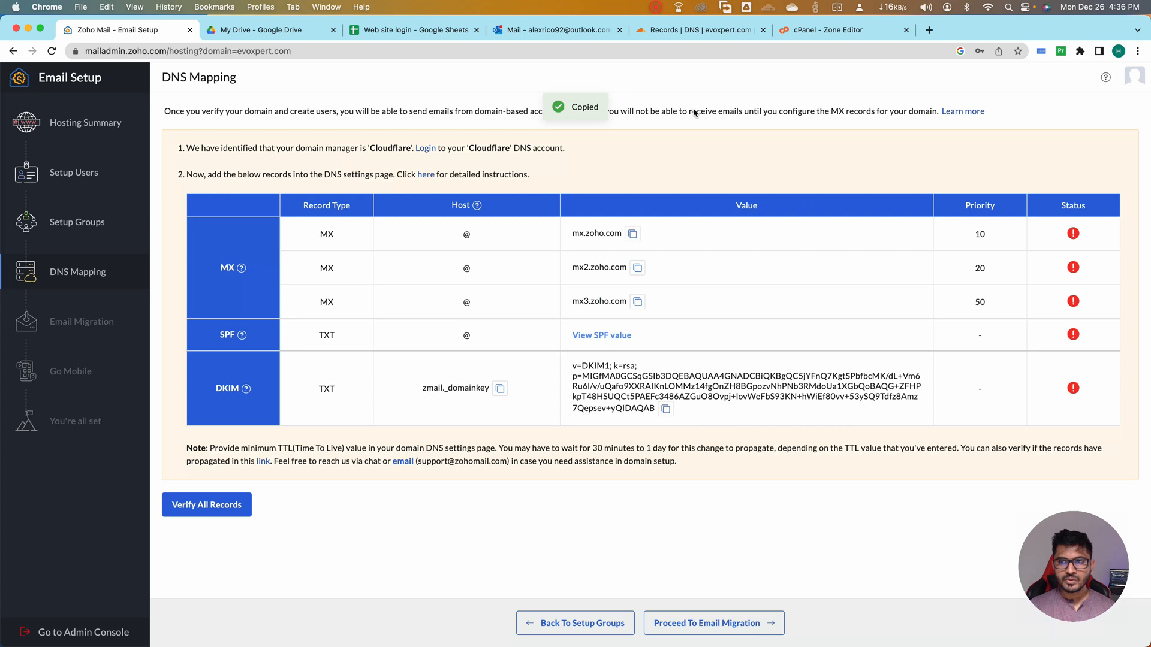
Replace the content of the zoho-verification TXT record in Cloudflare with the copied merged SPF value and save it
click(681, 31)
scroll(677, 362, down, 2)
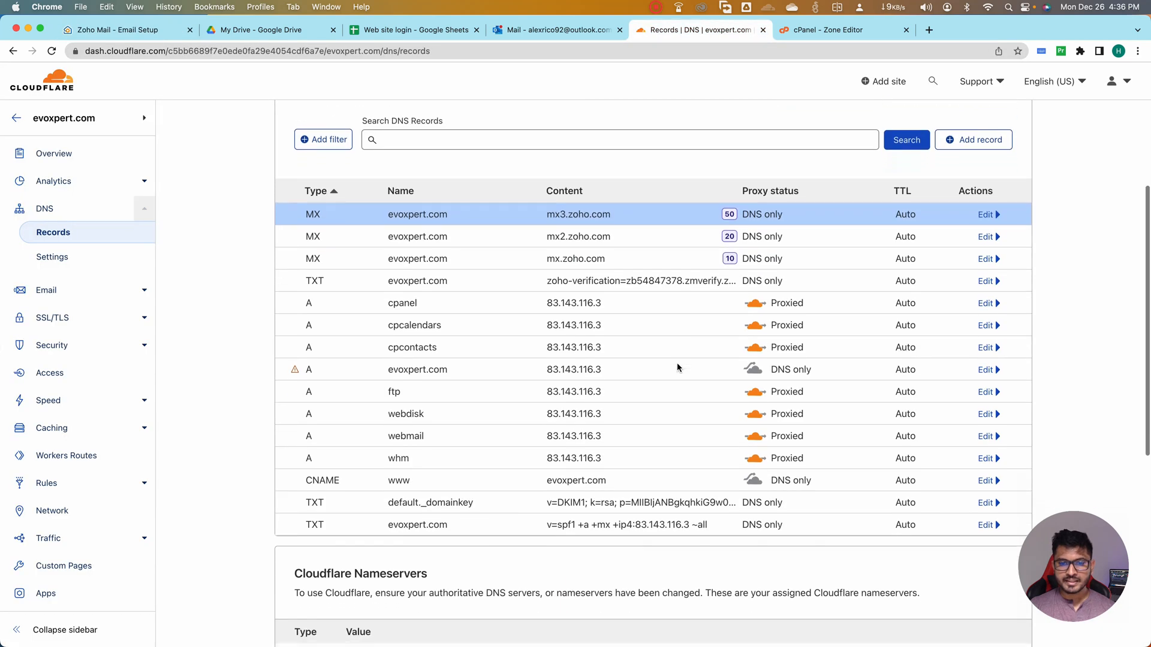
scroll(678, 364, down, 1)
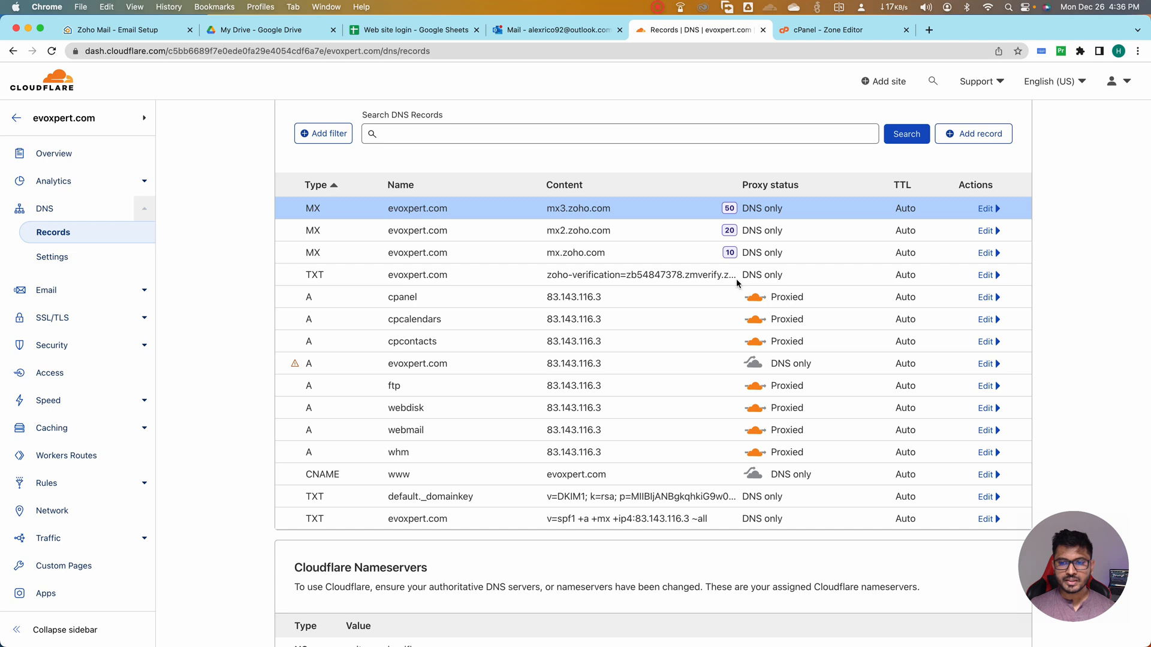
click(986, 275)
click(422, 364)
drag(422, 364, 259, 373)
key(super+v)
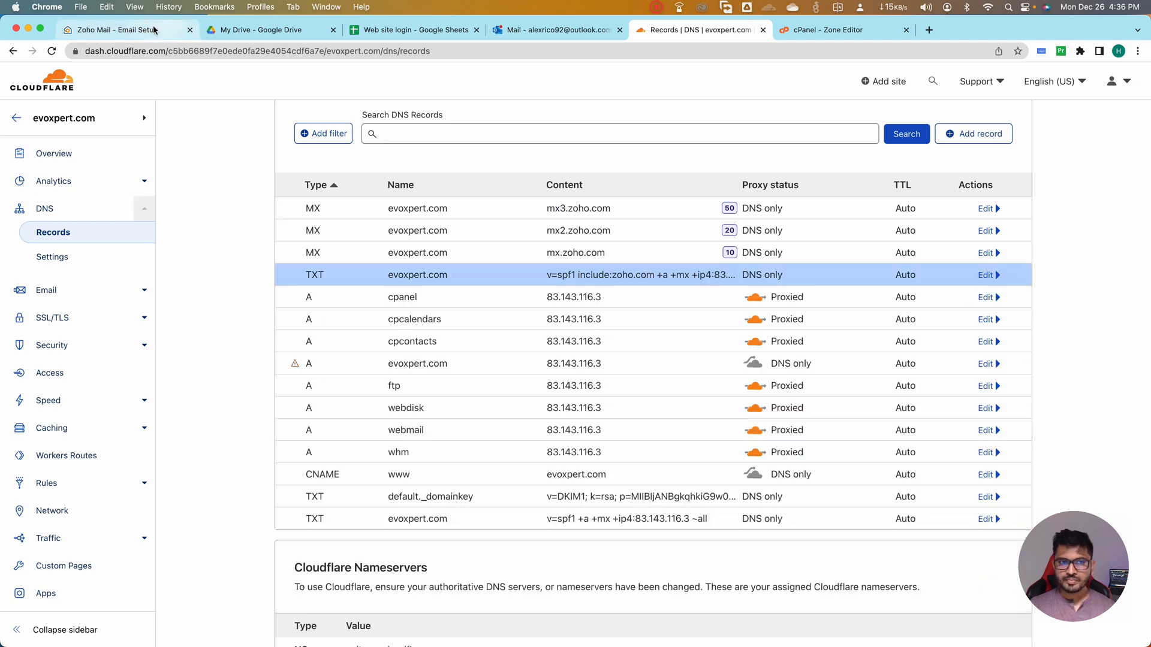
Add a TXT record in Cloudflare named zmail._domainkey with the DKIM value from Zoho's DNS mapping
click(153, 30)
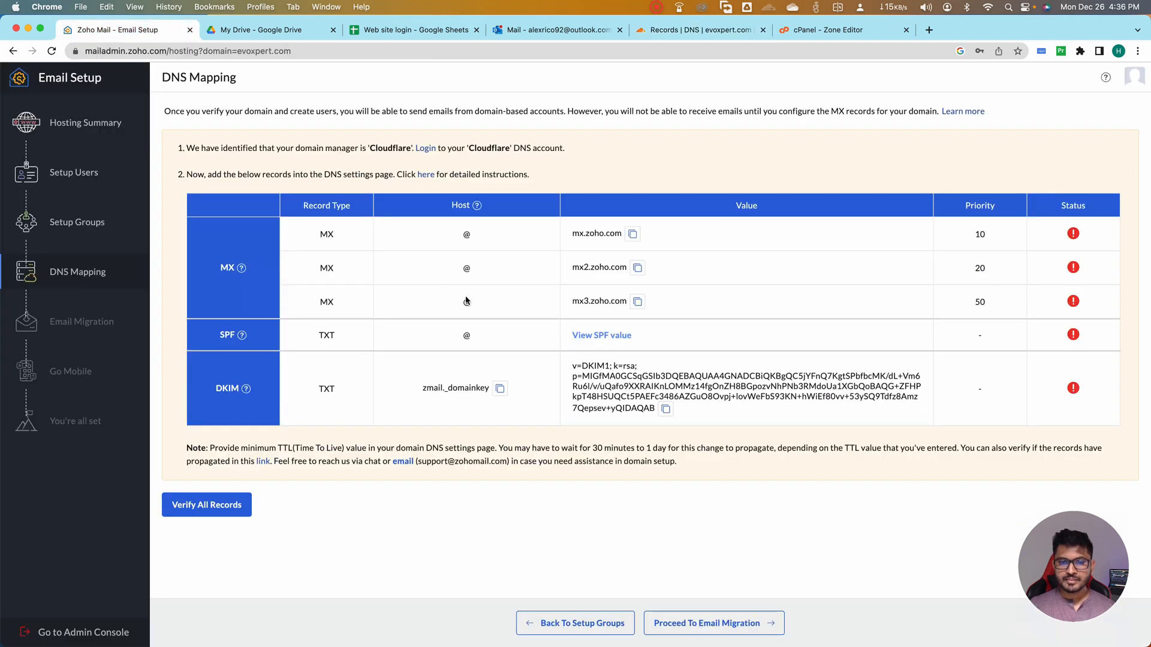
click(500, 389)
click(689, 30)
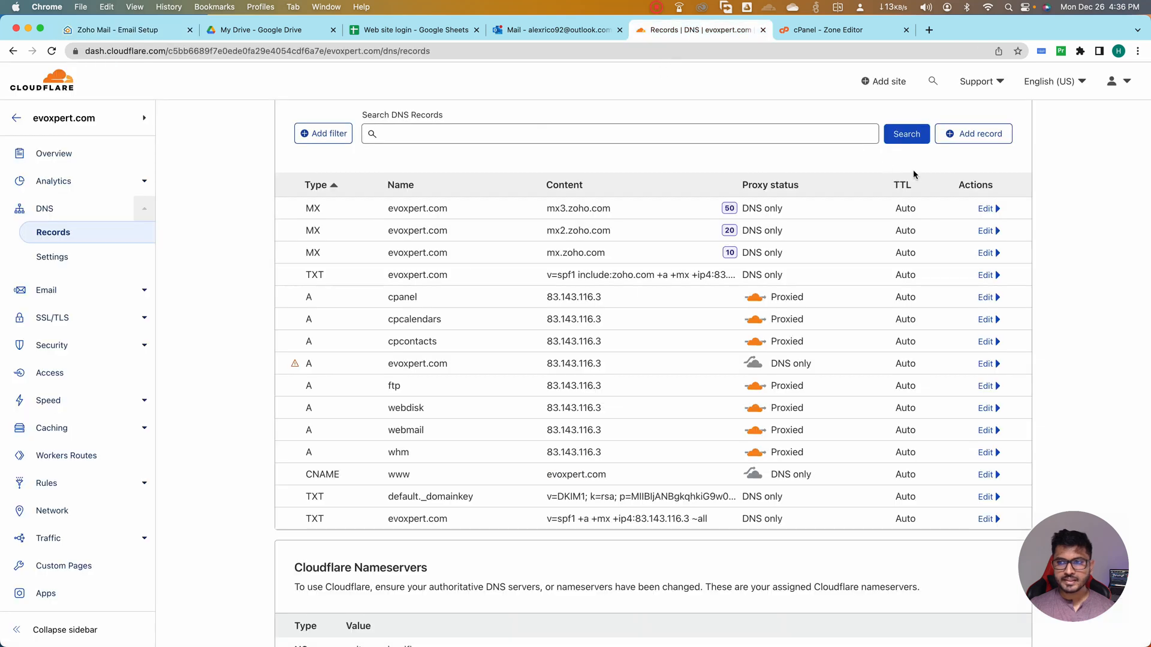
click(973, 133)
click(338, 225)
scroll(346, 306, down, 2)
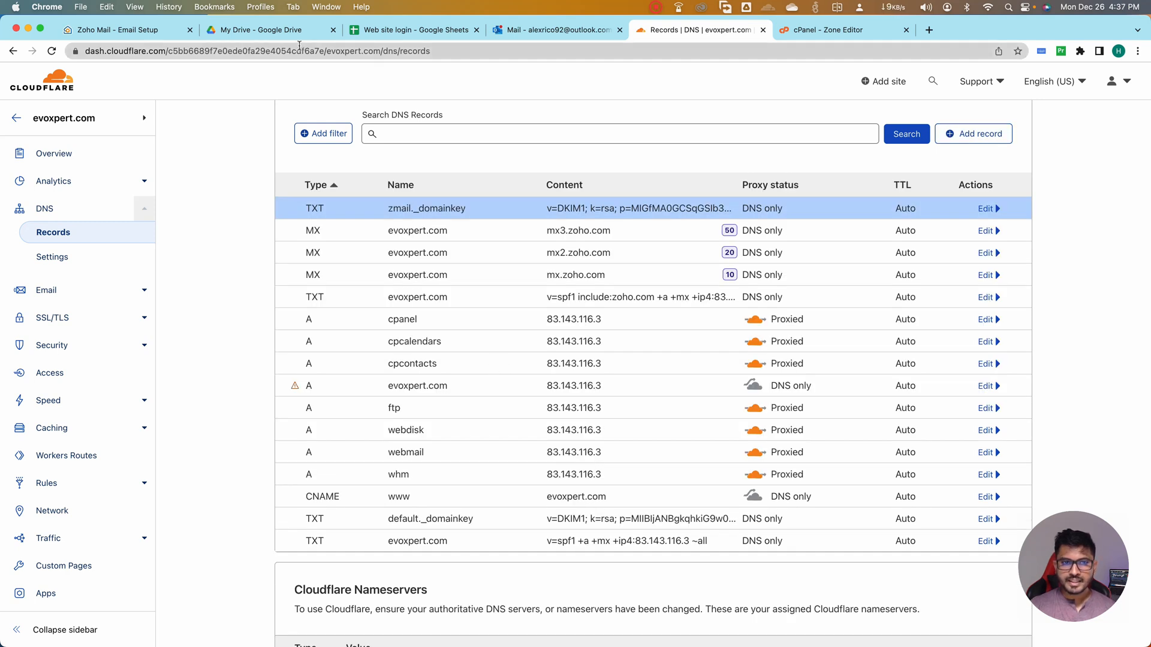
Verify all DNS records in Zoho's DNS mapping and check the status details of the SPF record
click(96, 30)
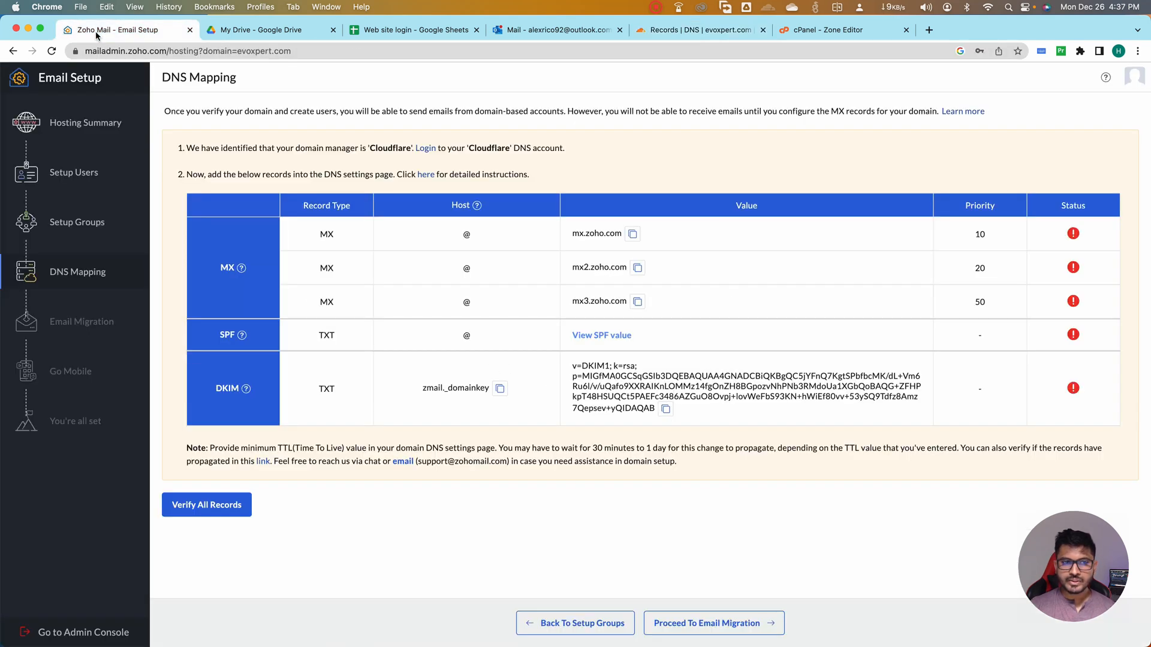
click(227, 512)
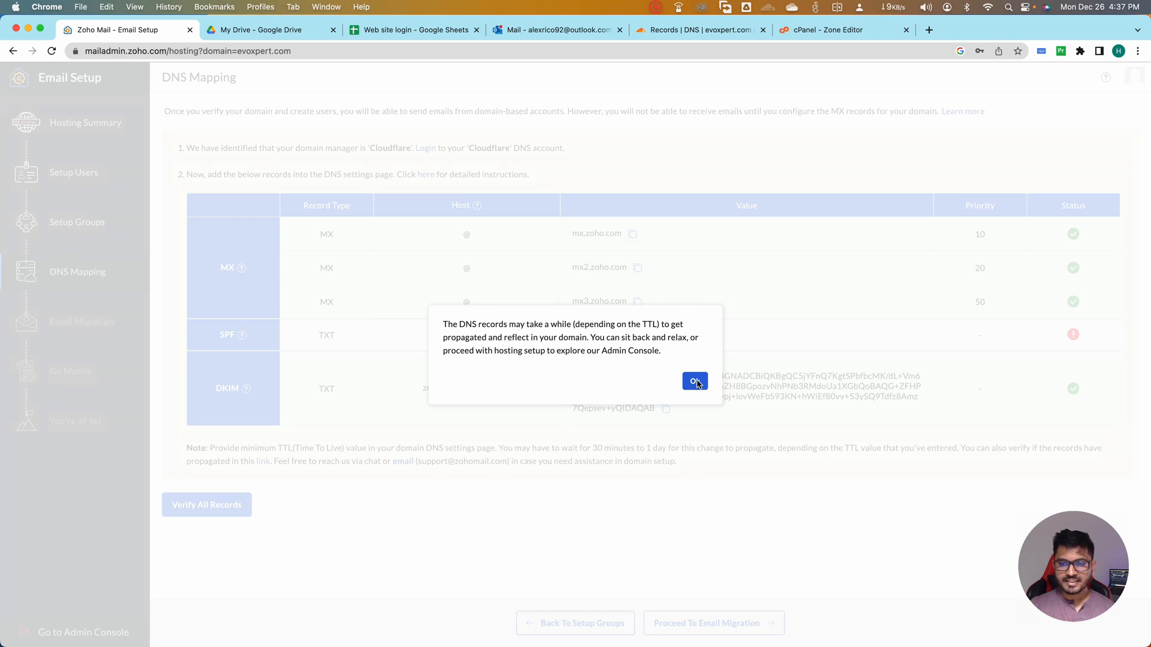
click(694, 382)
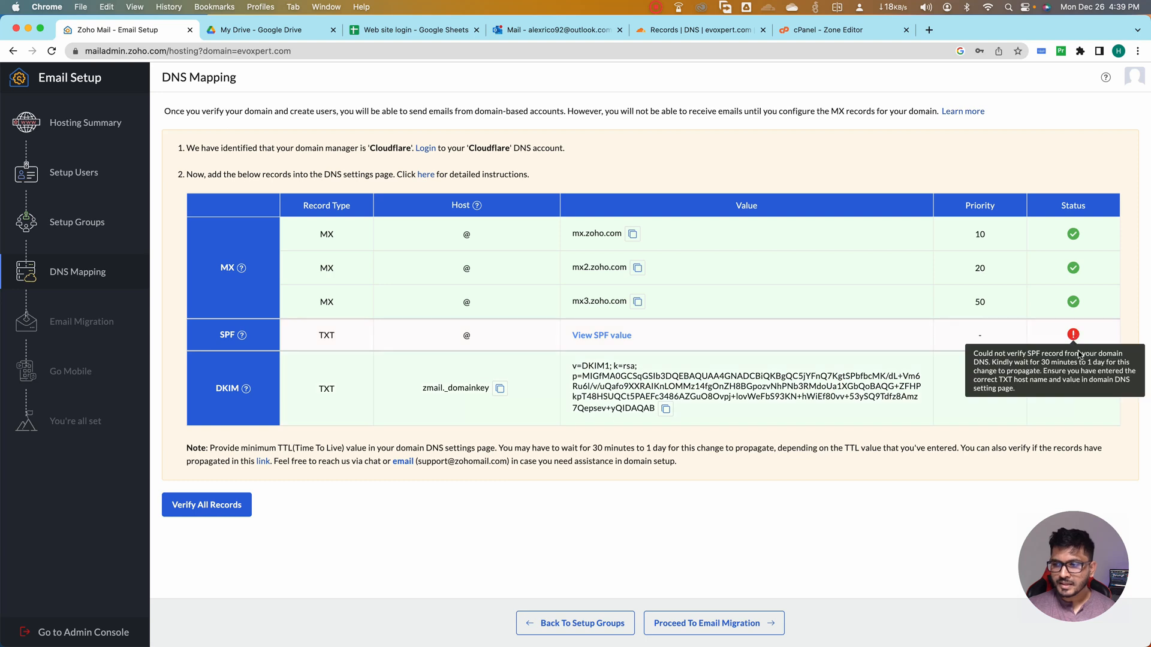
mouse_move(1075, 337)
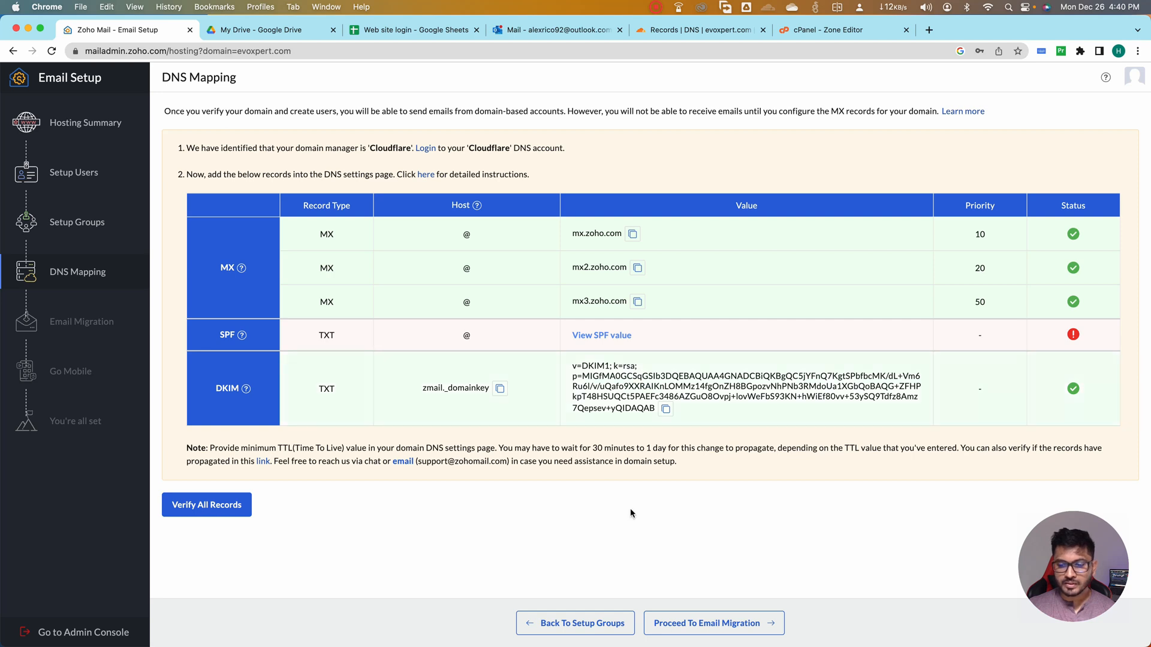
Proceed to email migration and start a new data migration with the IMAP protocol and Others as the source server type
click(695, 626)
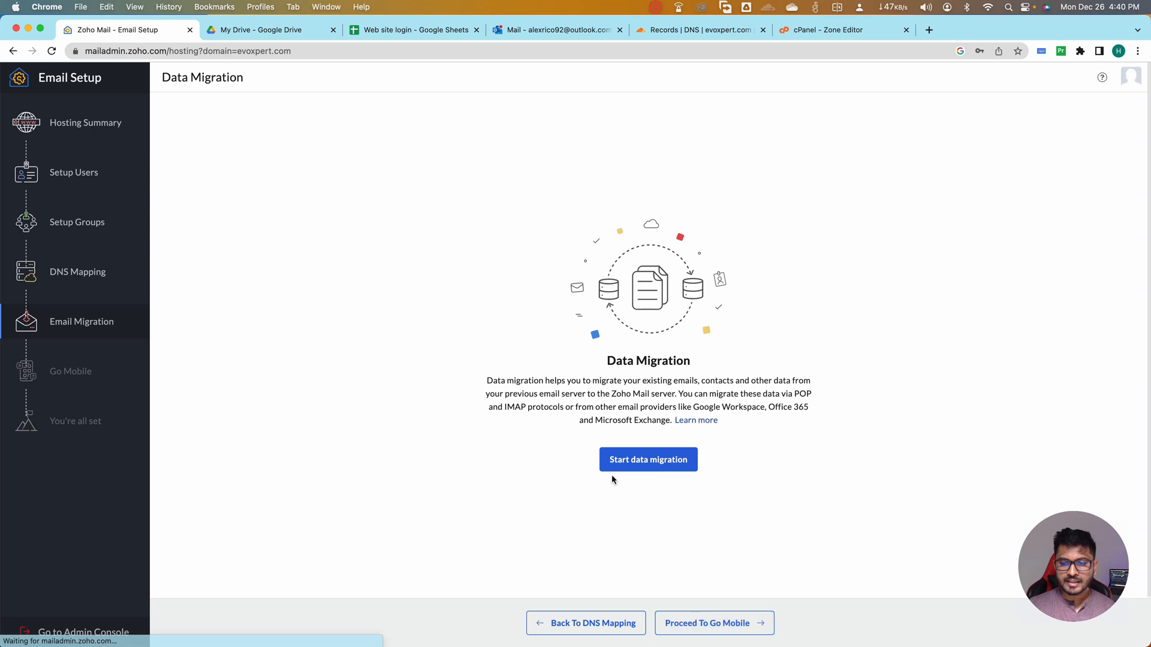
click(625, 461)
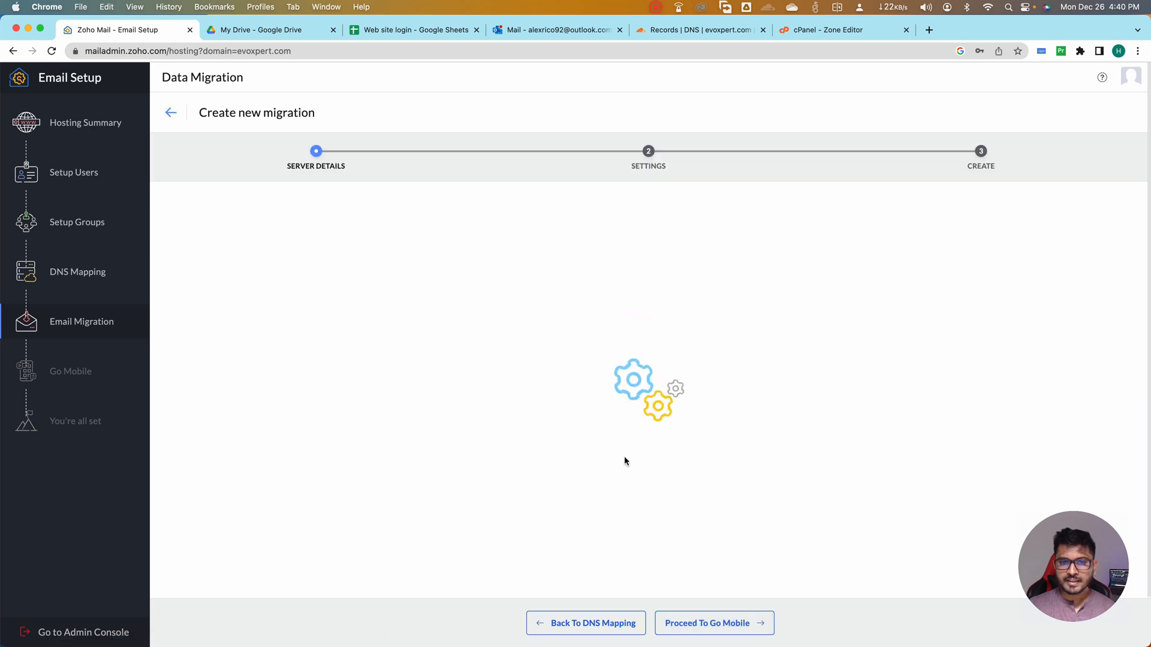
click(385, 291)
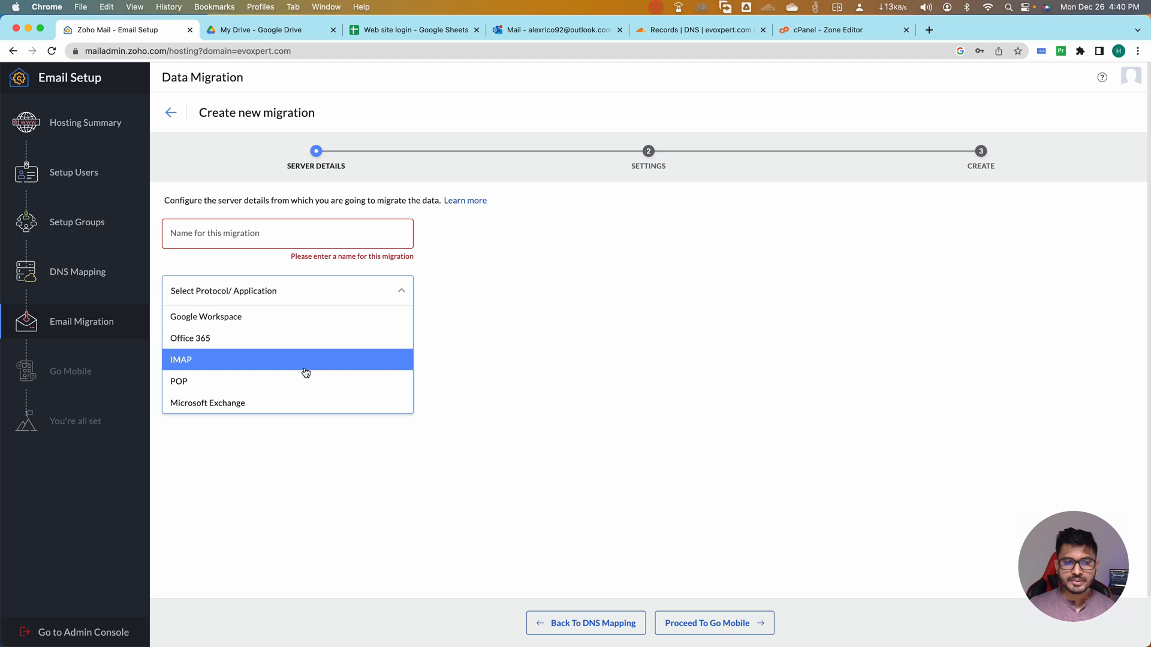
click(251, 361)
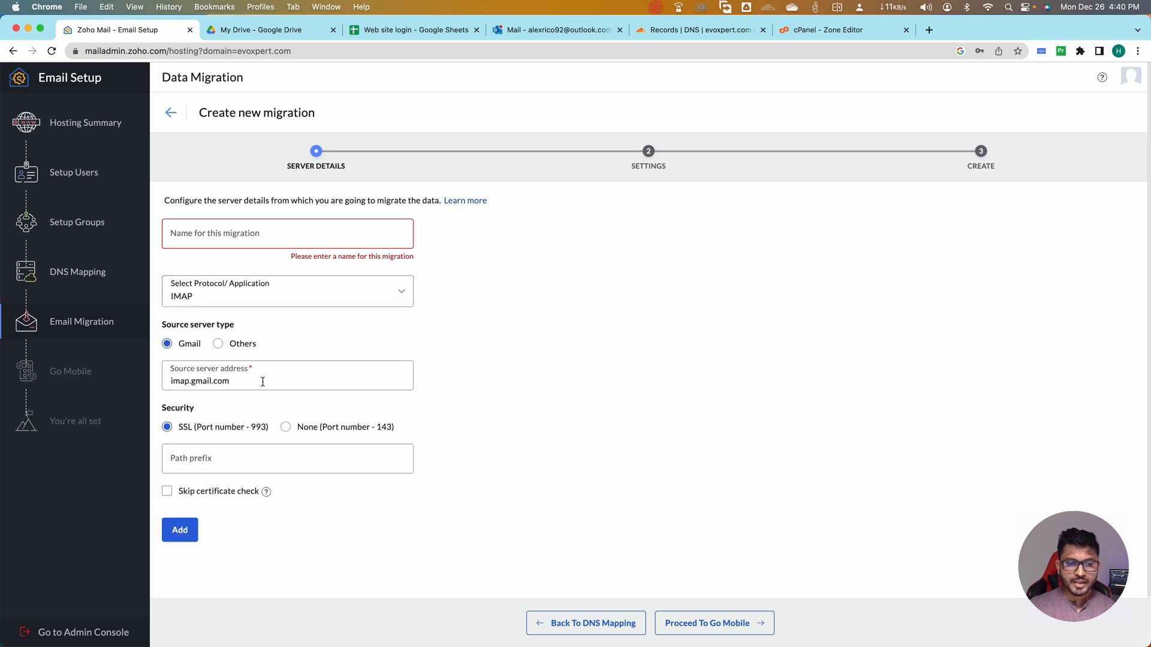
click(221, 344)
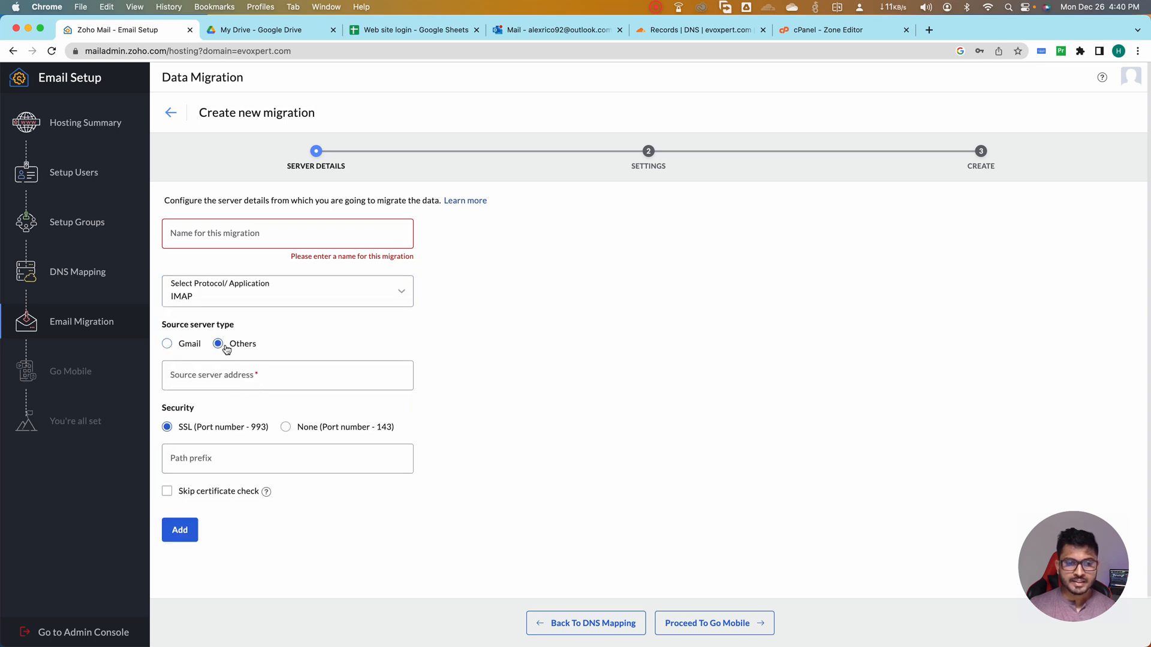
Switch to cPanel and examine the incoming and outgoing server settings for connecting a mail client to the system email account
click(808, 32)
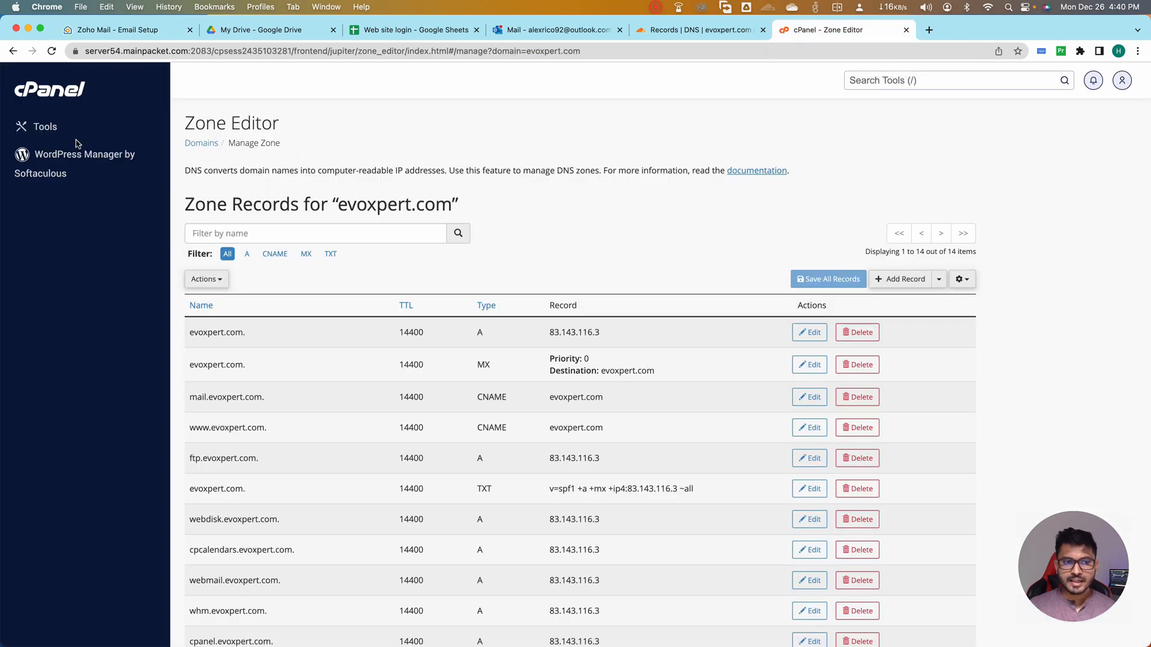
click(45, 127)
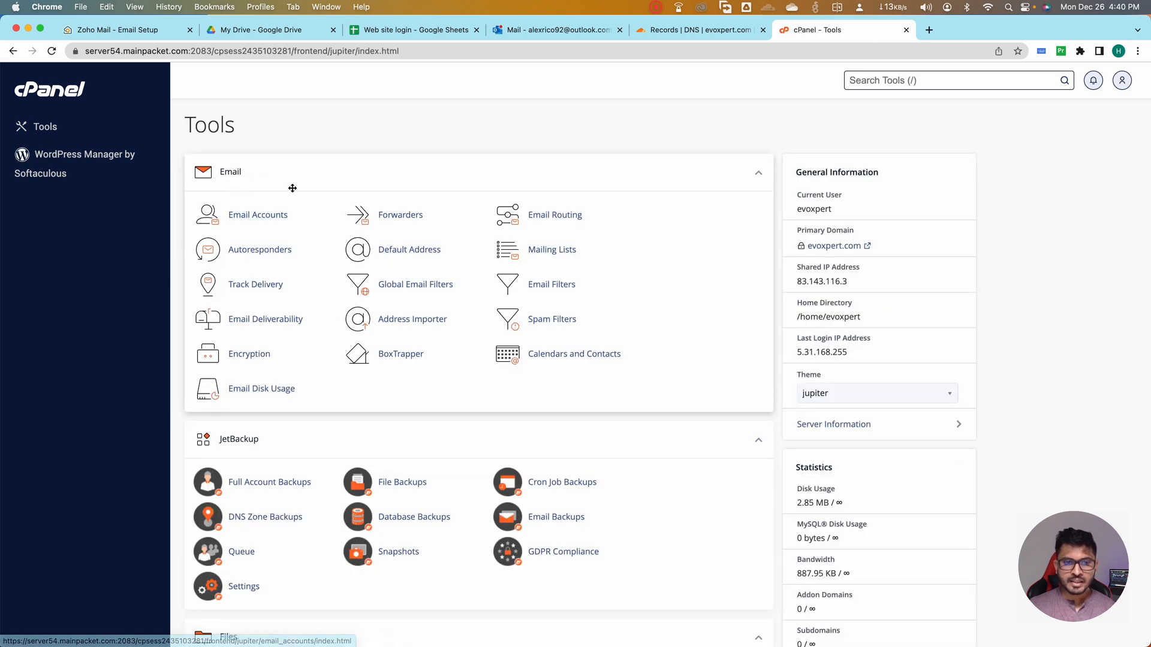
click(246, 218)
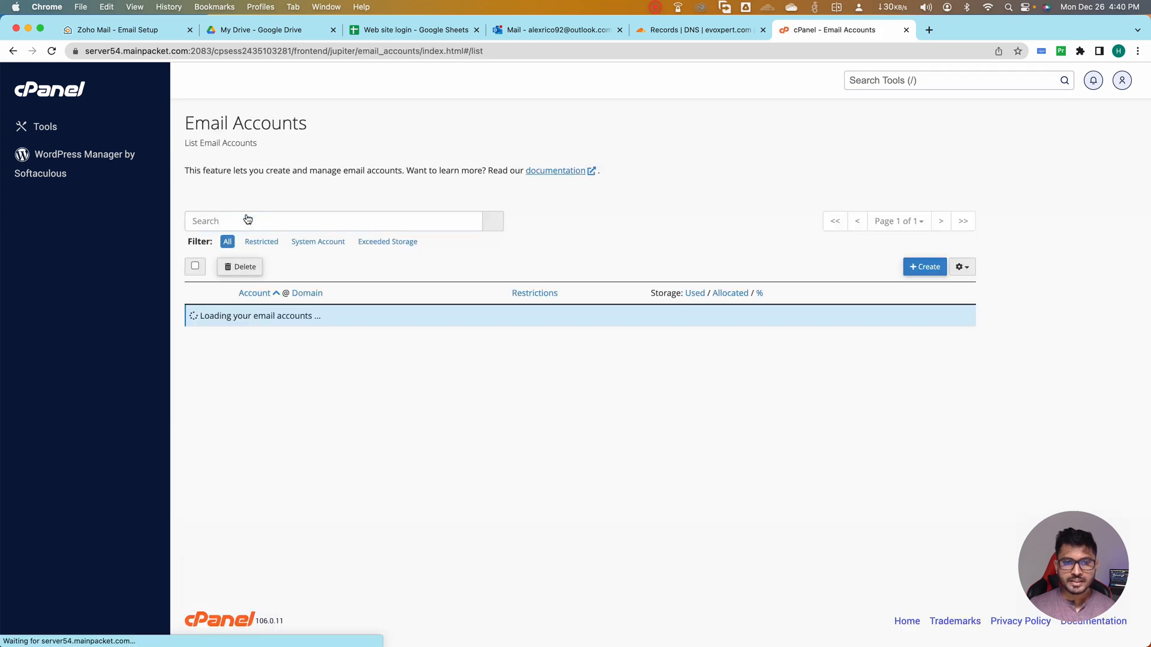
click(920, 324)
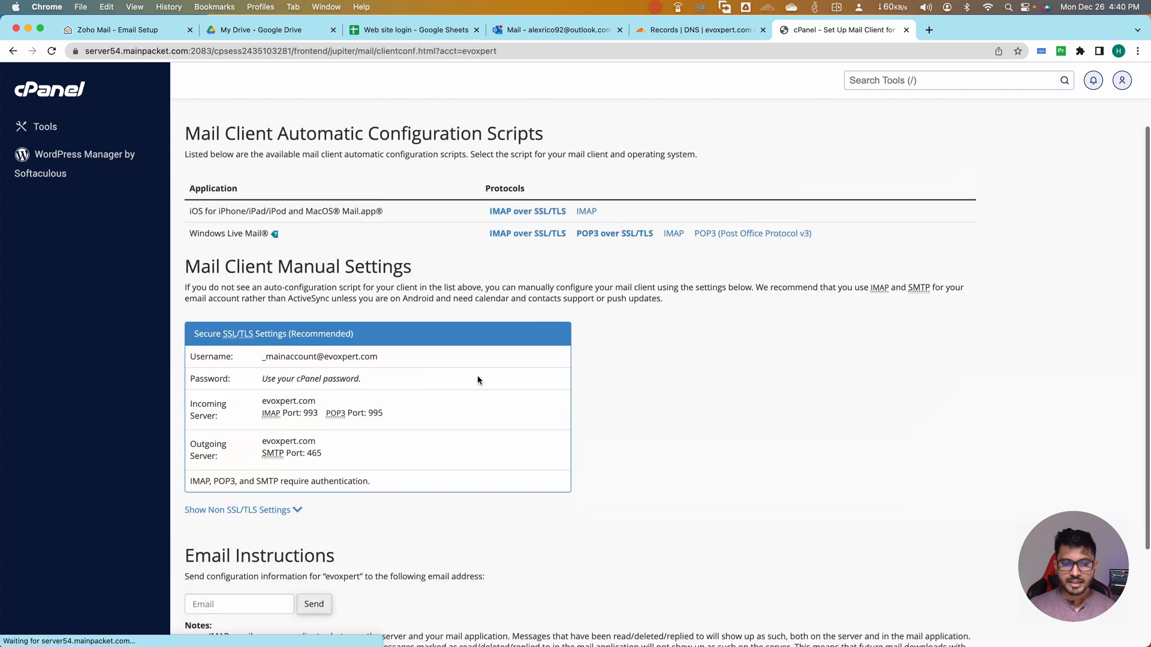
scroll(360, 335, down, 3)
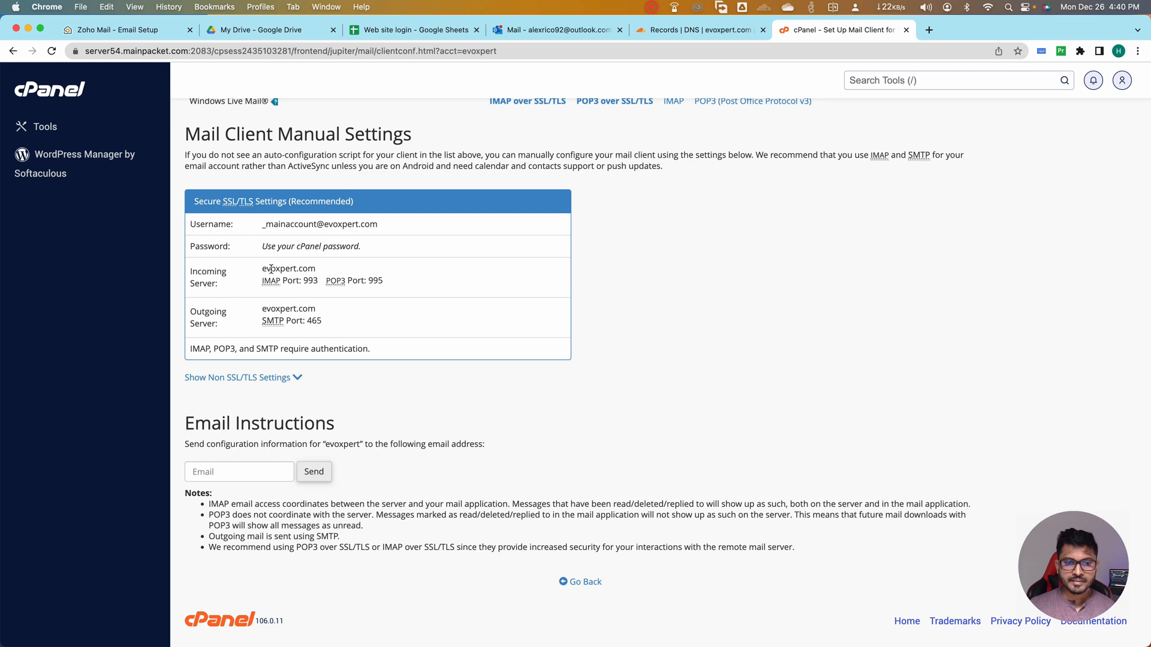
scroll(271, 269, up, 1)
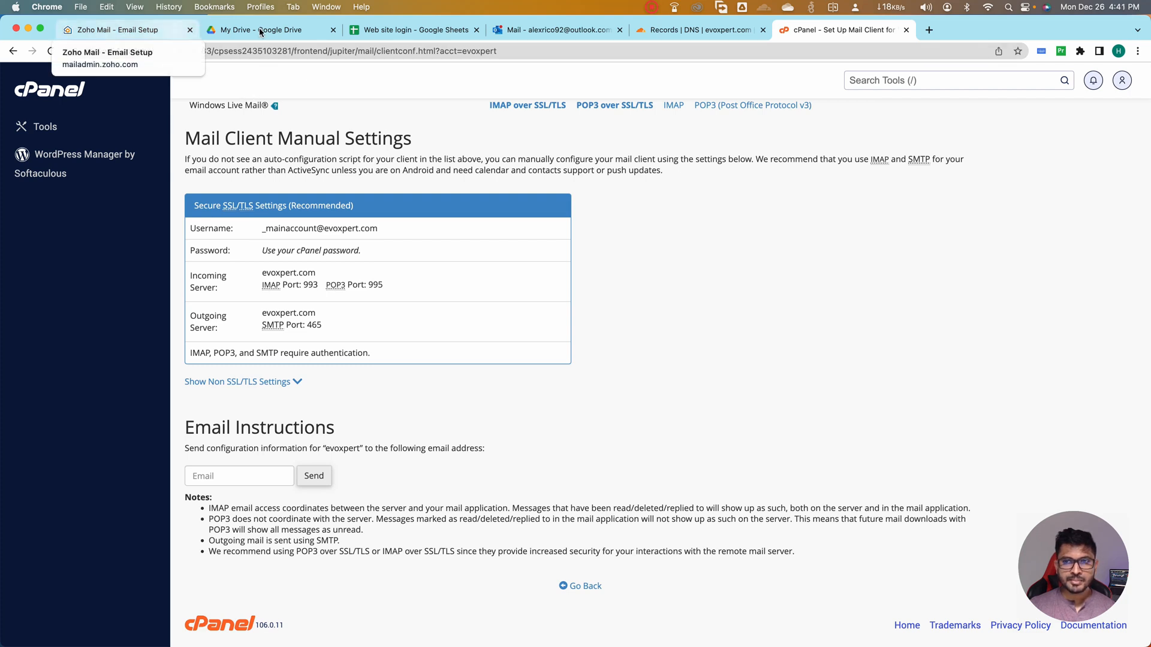
Return to Zoho's new migration form and change the protocol to POP to view its server options
click(85, 32)
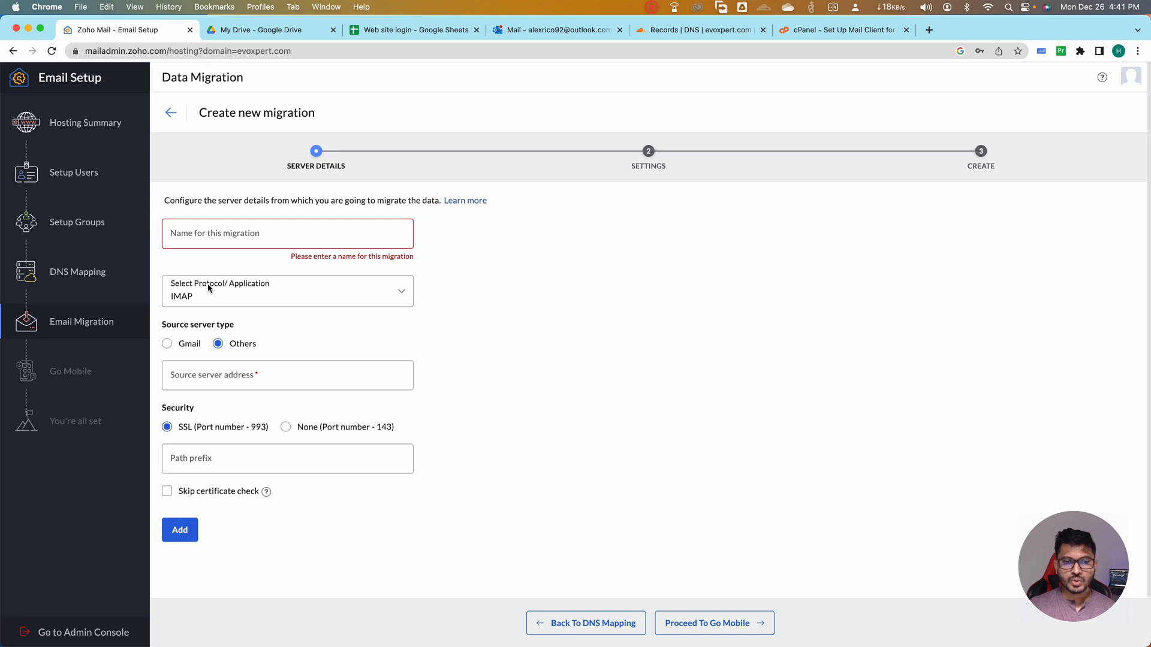
click(246, 296)
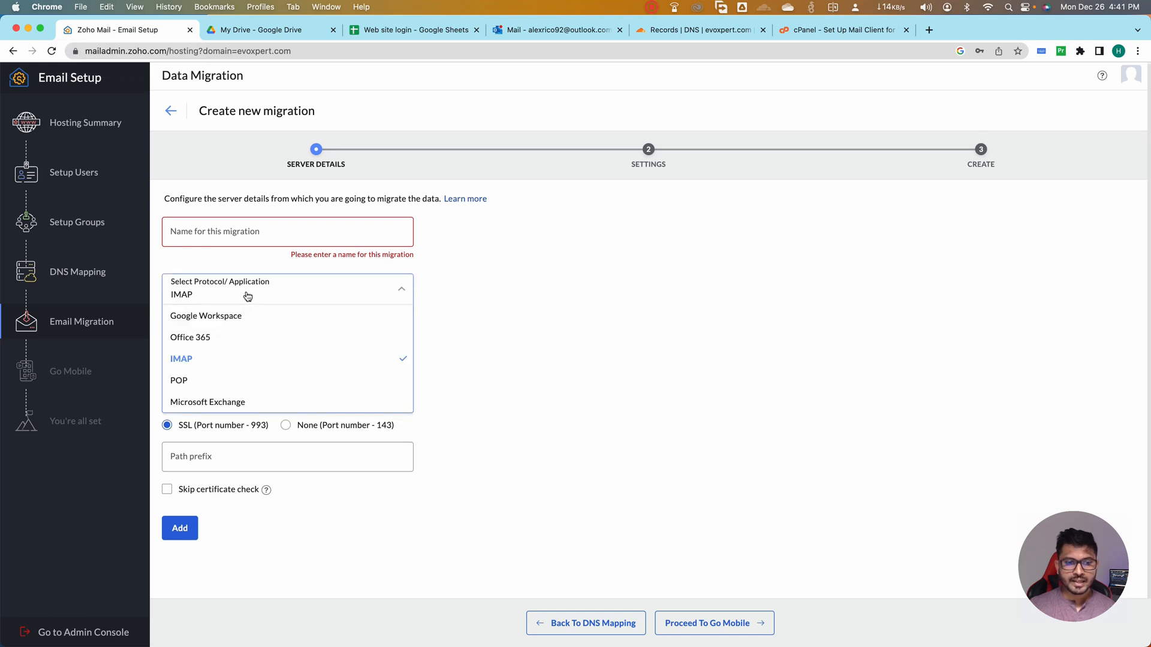
click(210, 382)
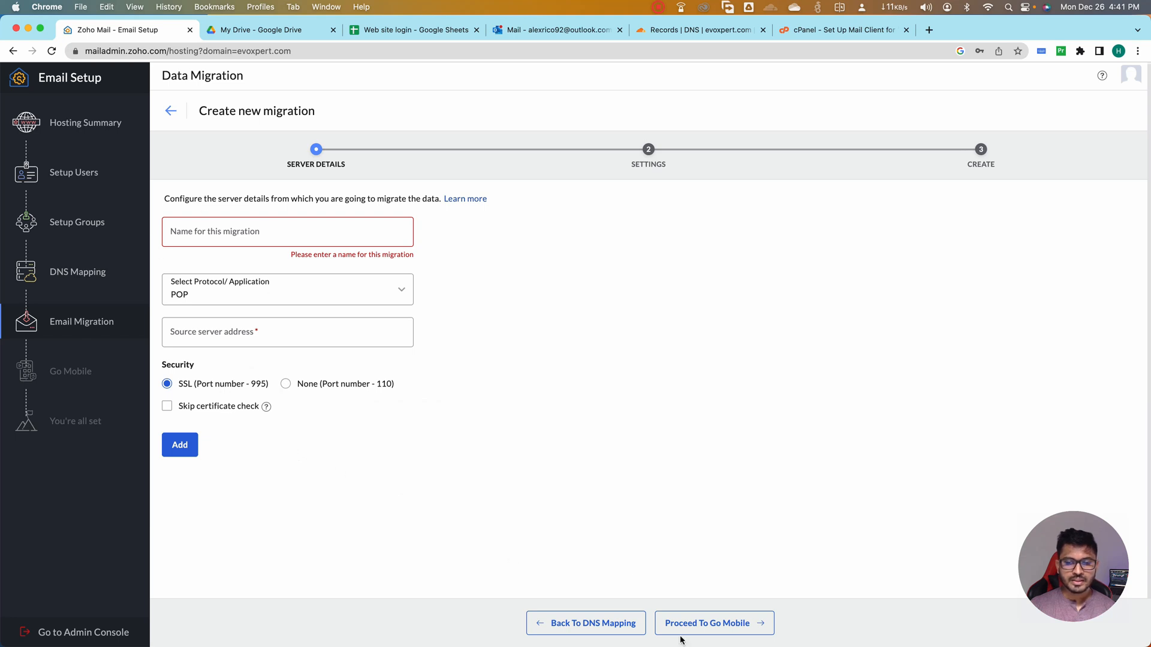
Skip the data migration, proceed past the mobile apps stage to setup completion and open the Zoho Mail inbox
click(706, 627)
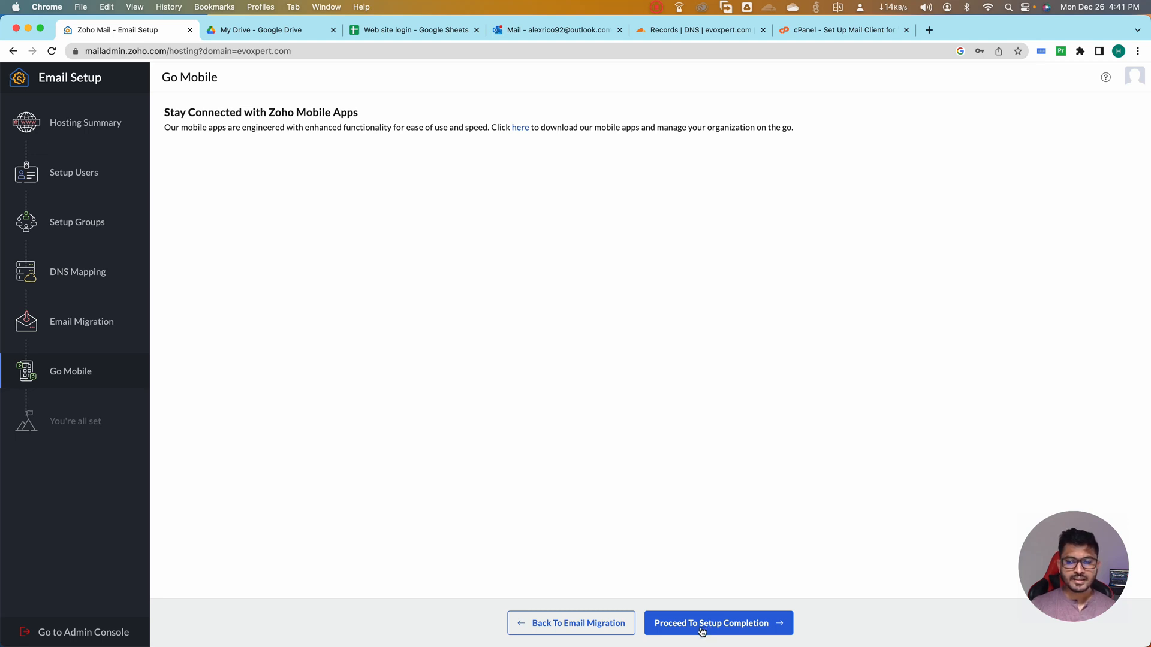
click(698, 628)
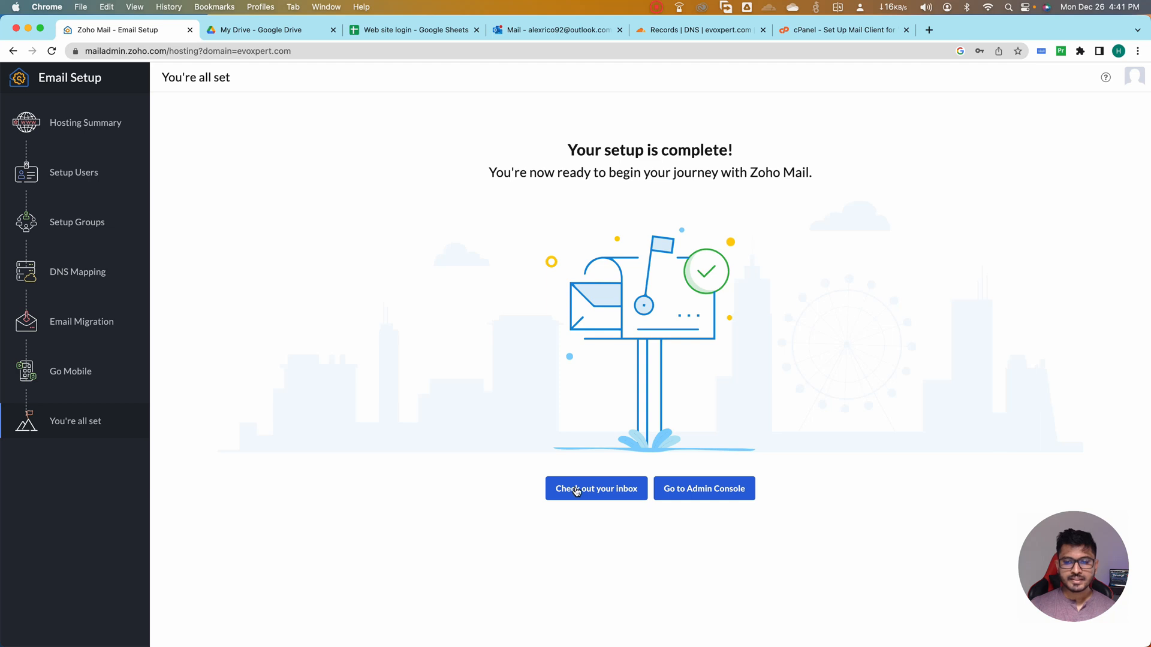
click(576, 492)
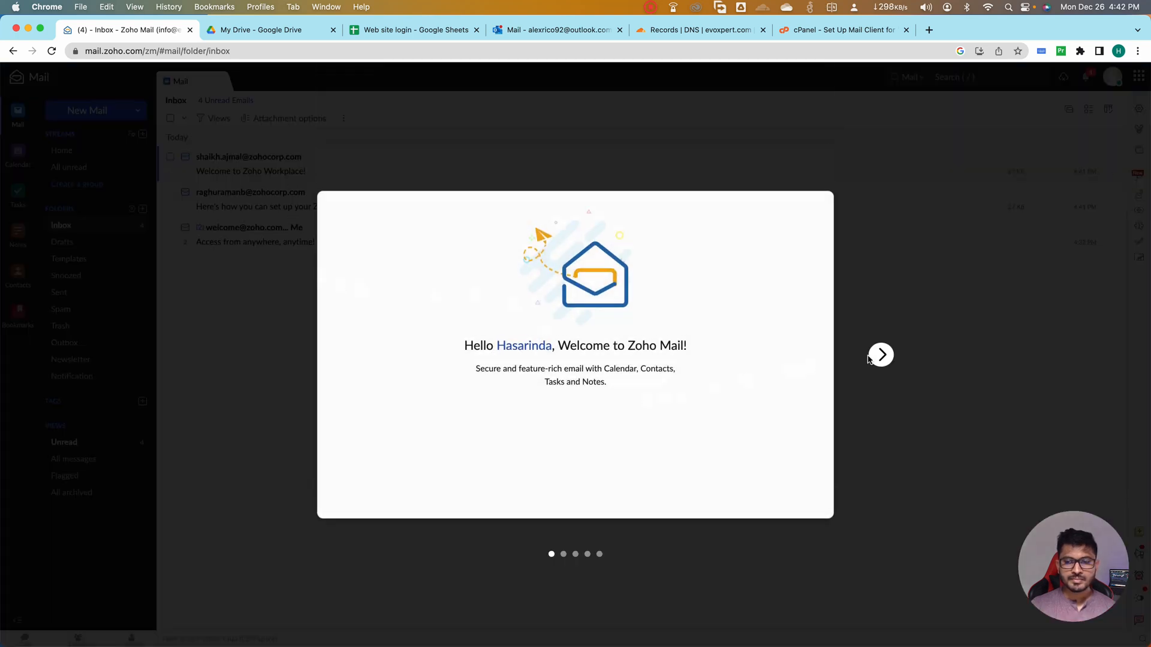
Go through the Zoho Mail welcome tour with the default display name, signature and theme, and finish at the inbox
click(878, 356)
click(880, 356)
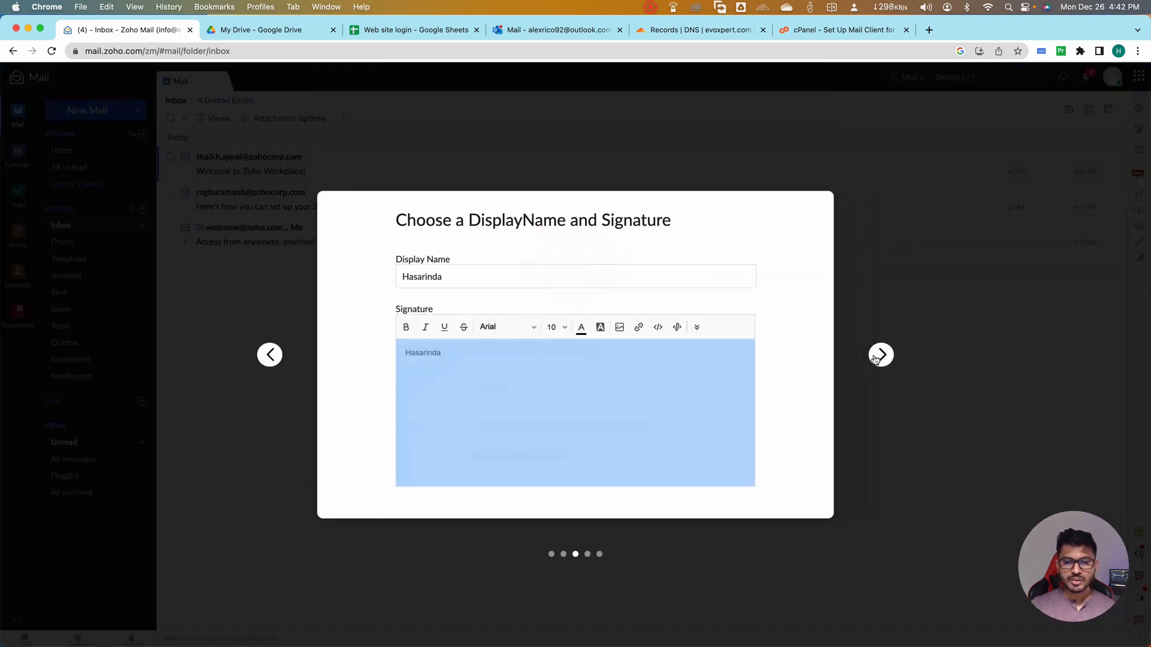
click(881, 356)
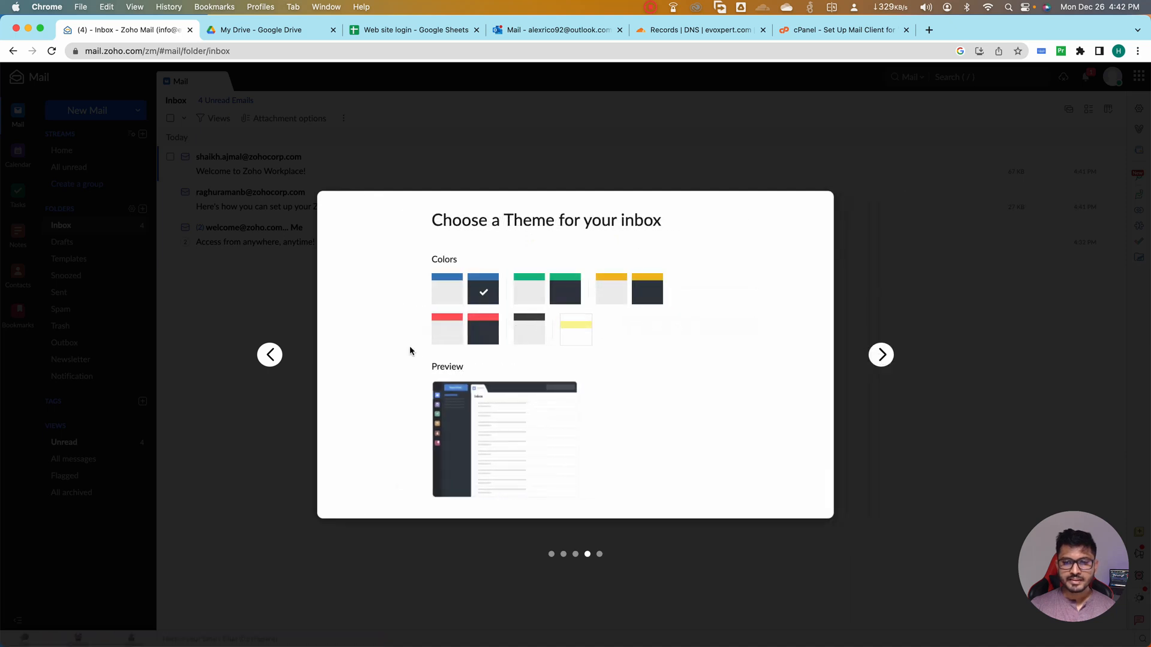
click(880, 357)
click(561, 446)
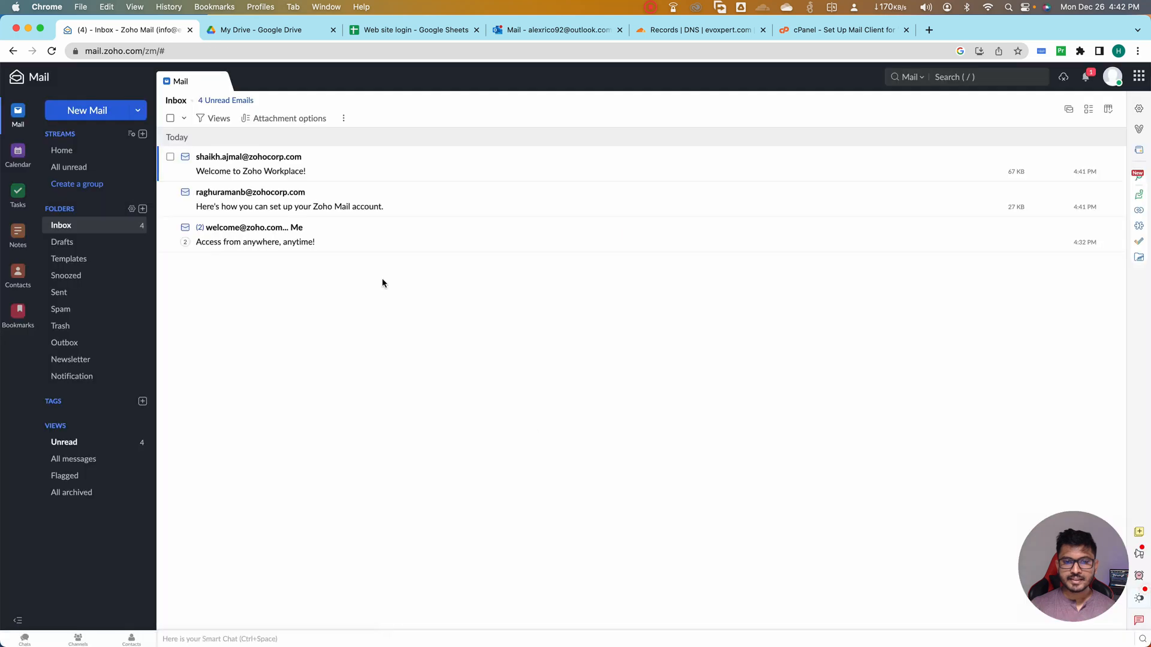
Open a blank new mail and view the account profile's plan and storage usage
click(97, 112)
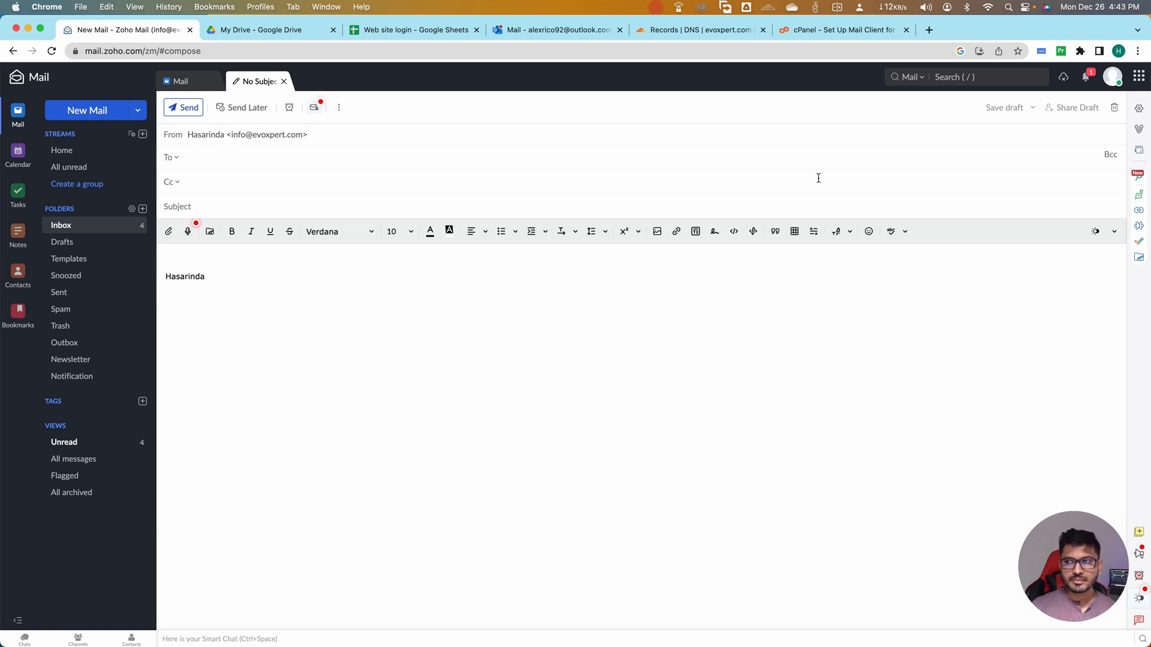
click(1112, 79)
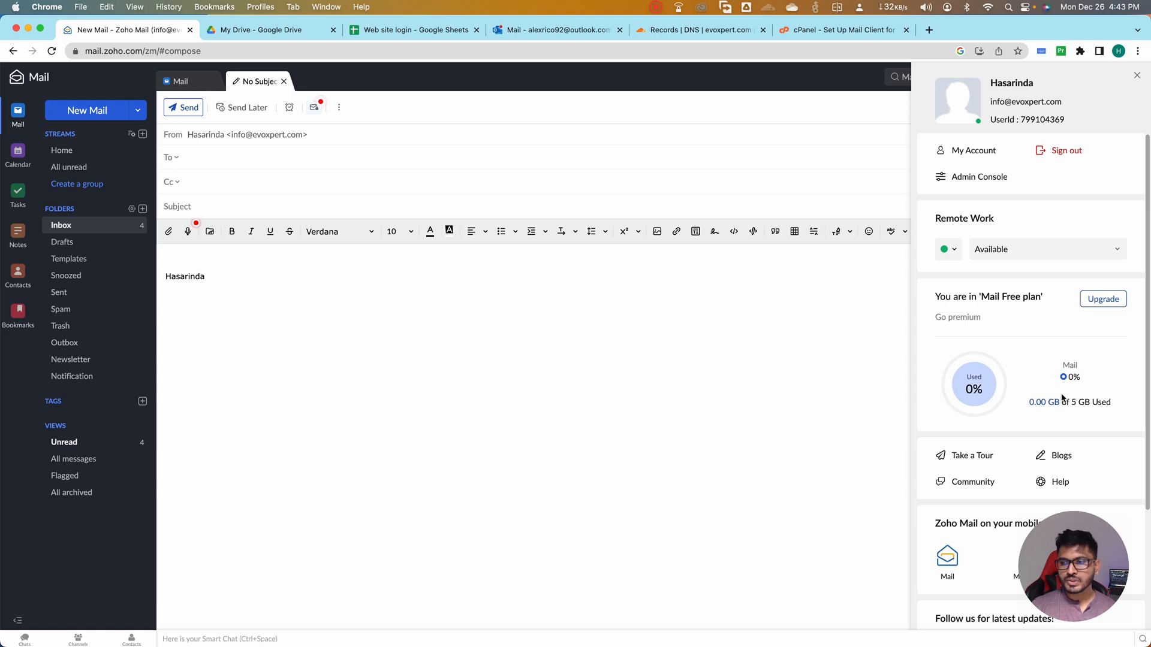
scroll(999, 391, down, 1)
scroll(983, 386, up, 1)
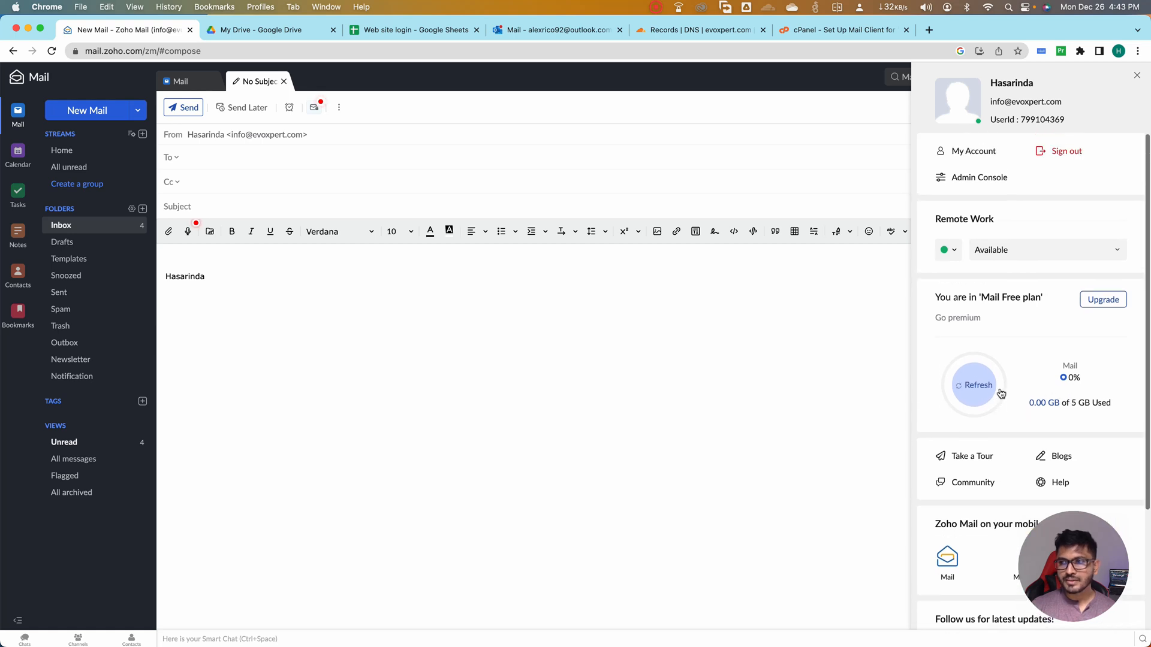
Open the Admin Console and look over the dashboard's email traffic, user, storage and security summaries
click(965, 181)
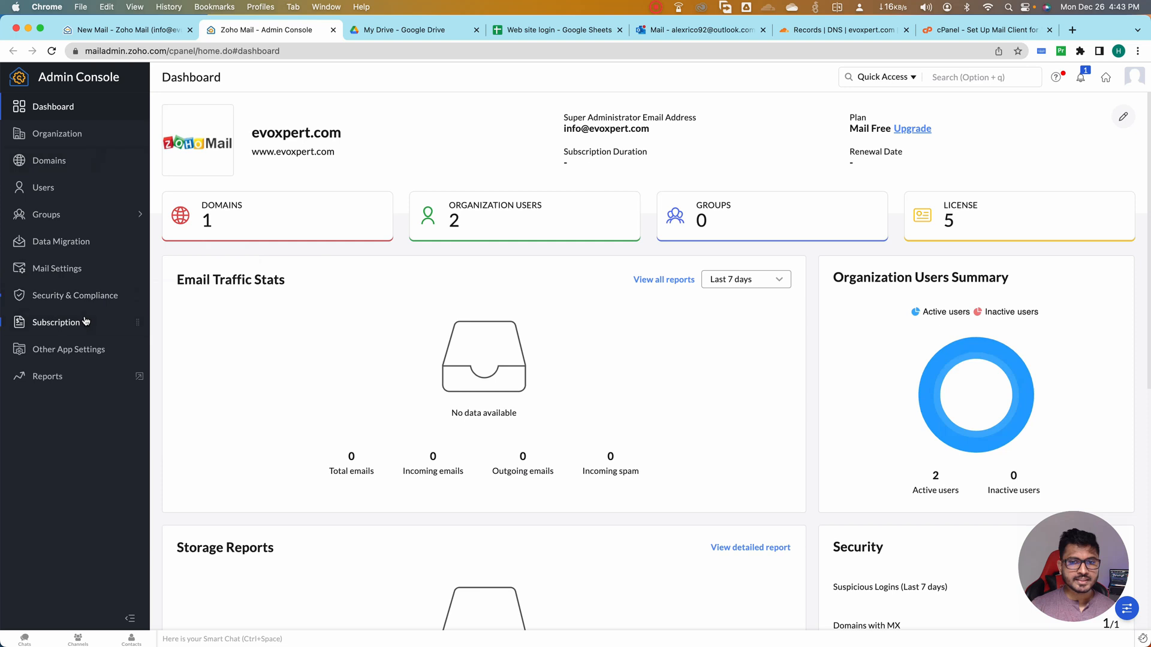
scroll(430, 324, down, 5)
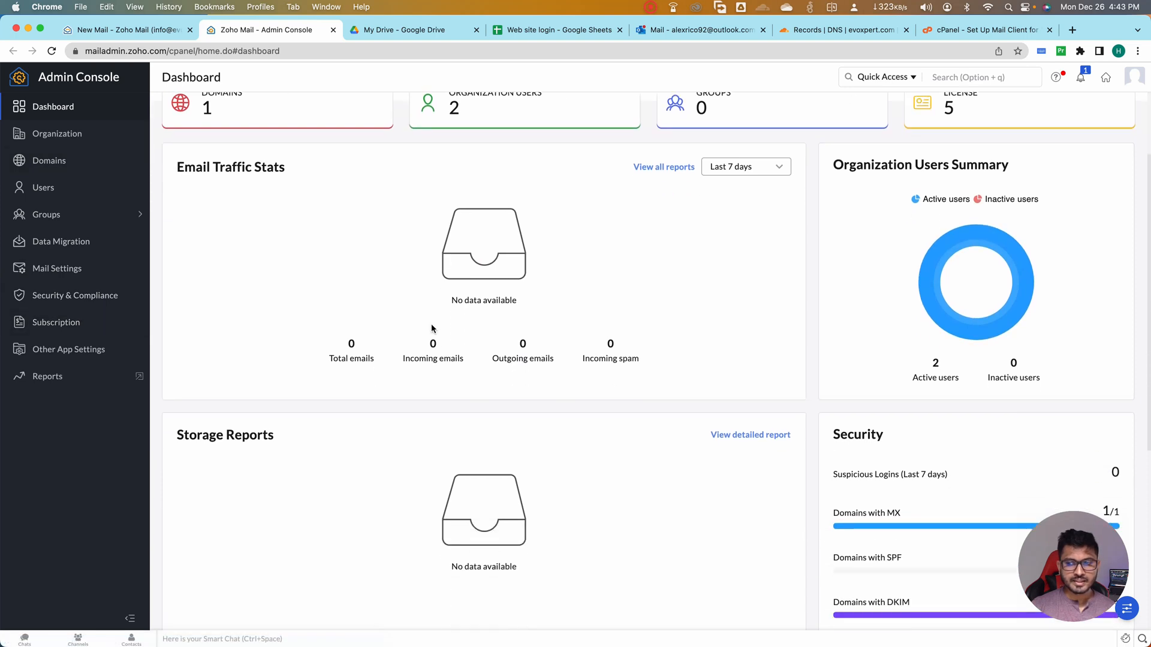
scroll(430, 325, up, 5)
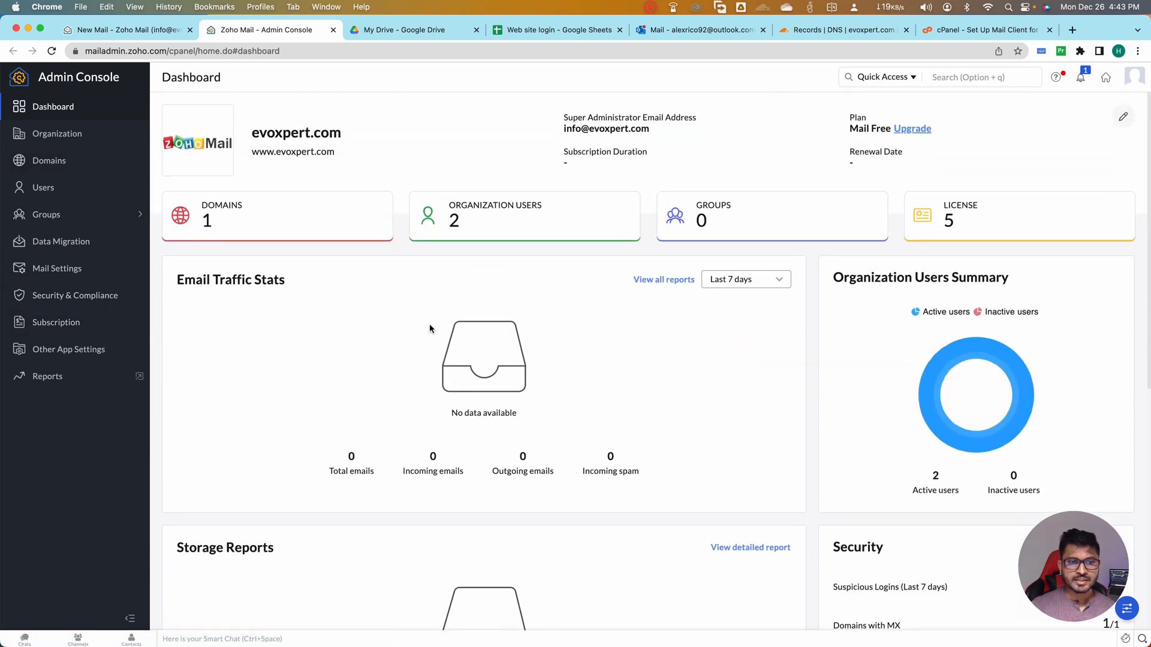